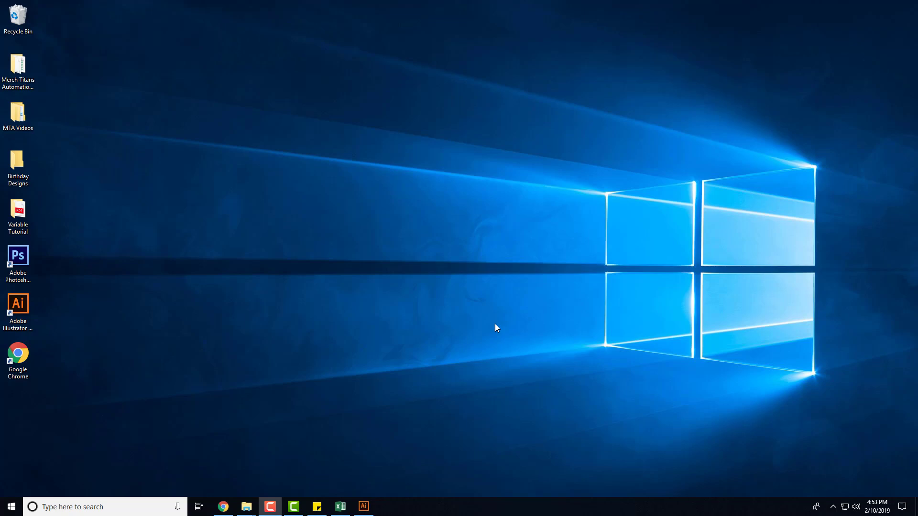
Point out the VariableImporter and DealWithOversetText_SingleLine scripts in the AI Scripts folder
left_click(429, 291)
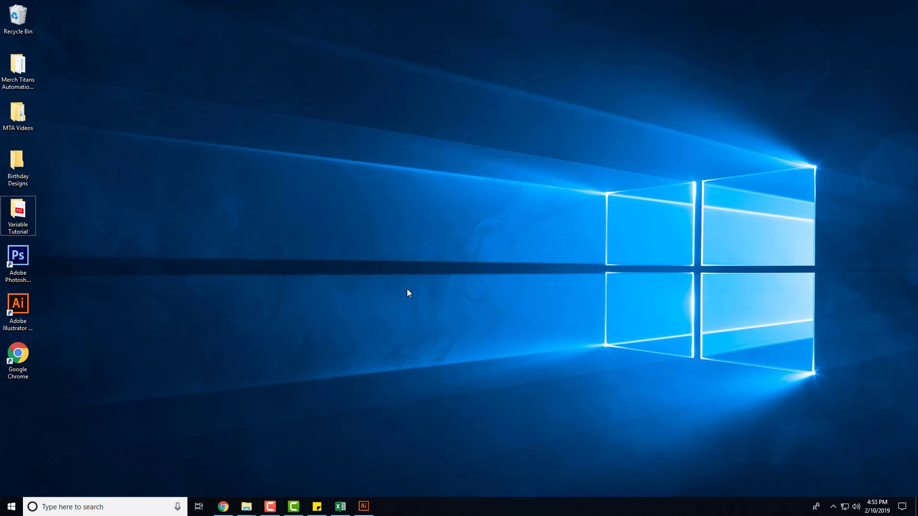
mouse_move(254, 505)
left_click(337, 459)
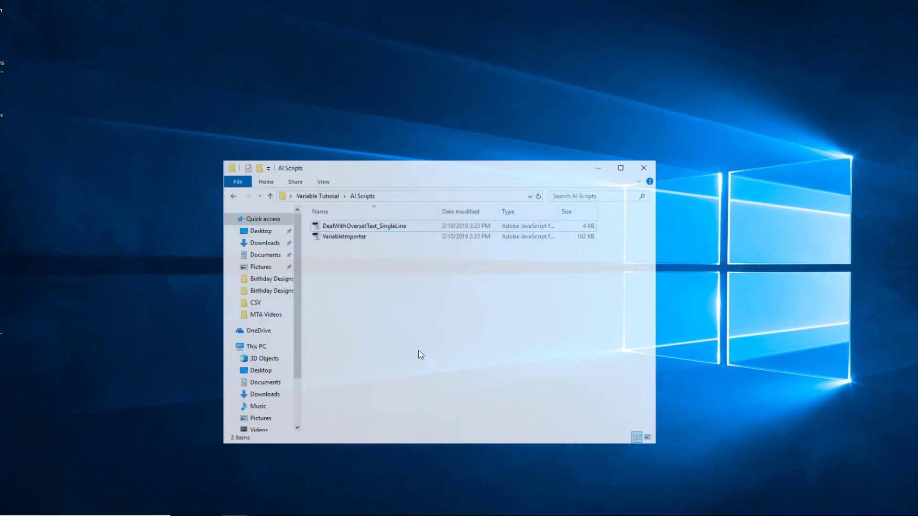
left_click(357, 180)
left_click(368, 229)
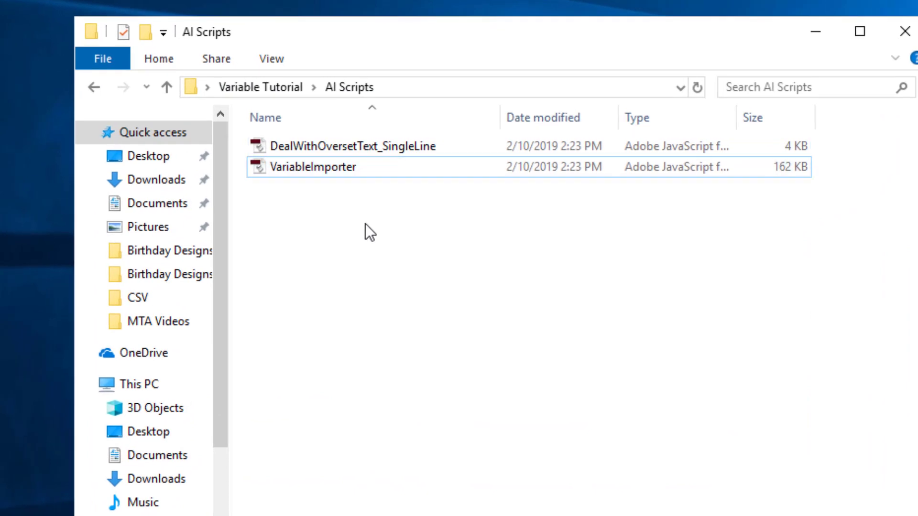
left_click(358, 151)
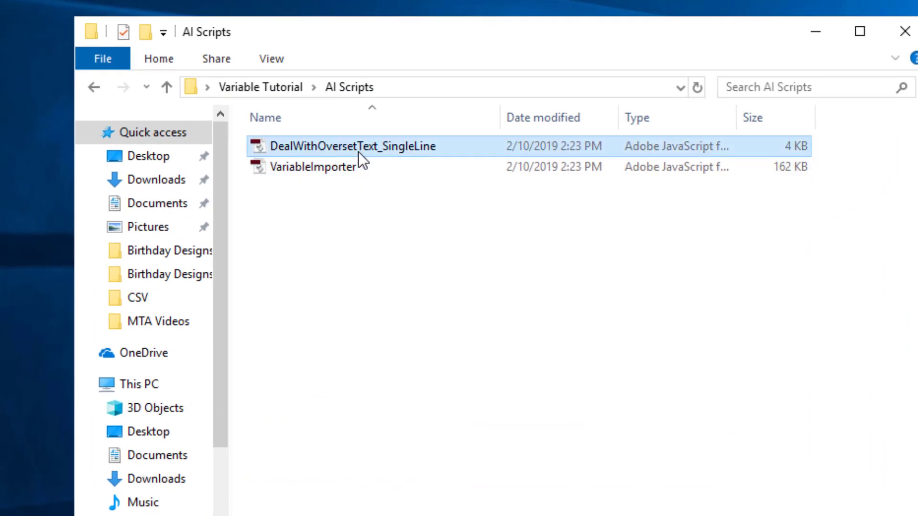
left_click(410, 241)
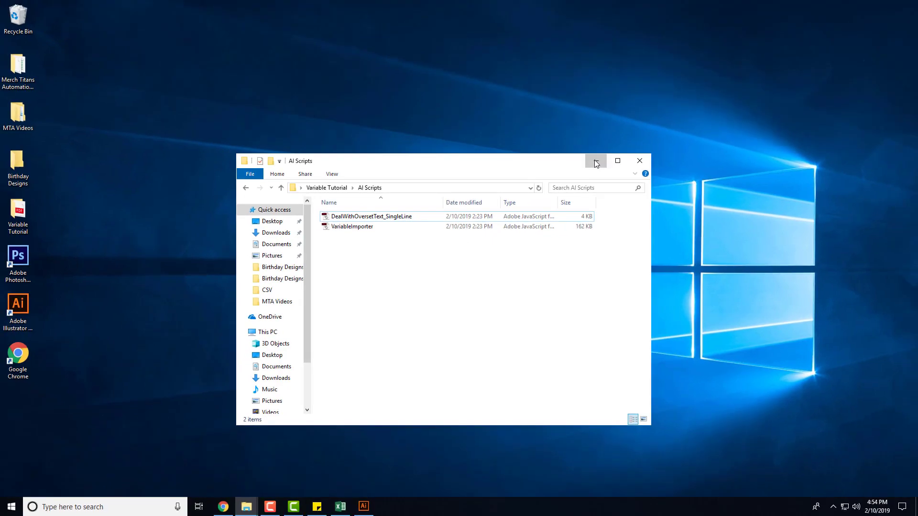
Bring up Illustrator's Scripts folder window and reveal its full path
left_click(595, 162)
mouse_move(246, 506)
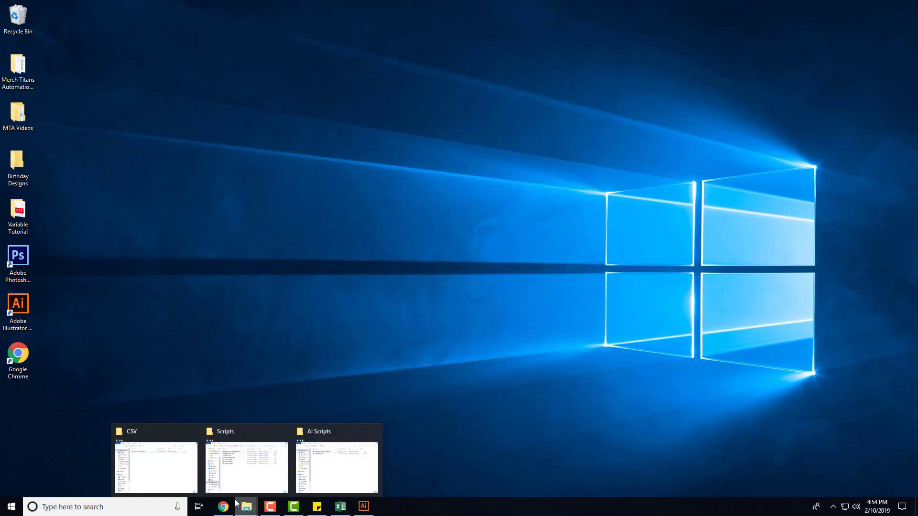
left_click(267, 477)
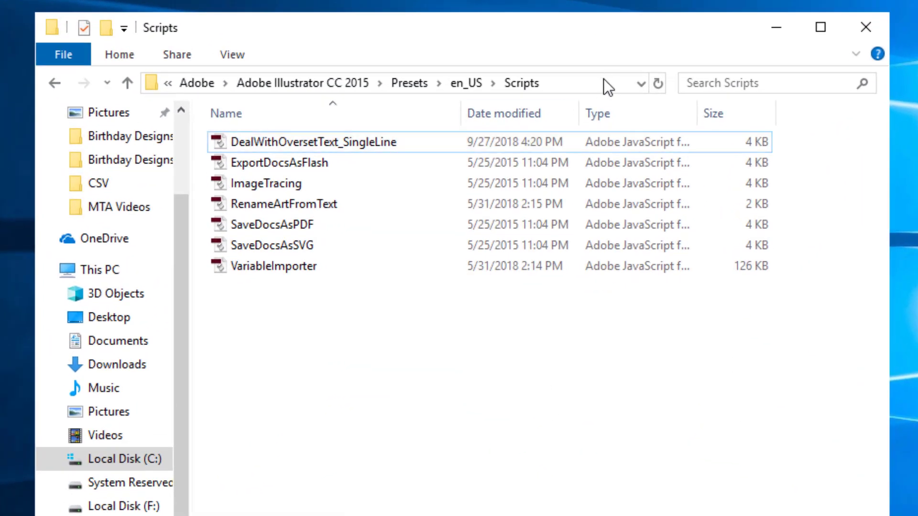
left_click(599, 82)
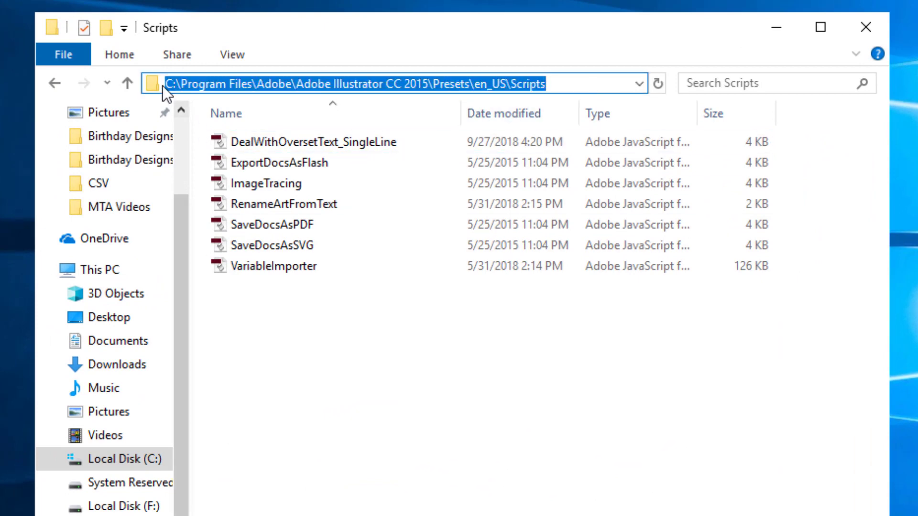
Highlight the Adobe Illustrator, 2015\Presets and Scripts parts of the folder path
left_click(175, 84)
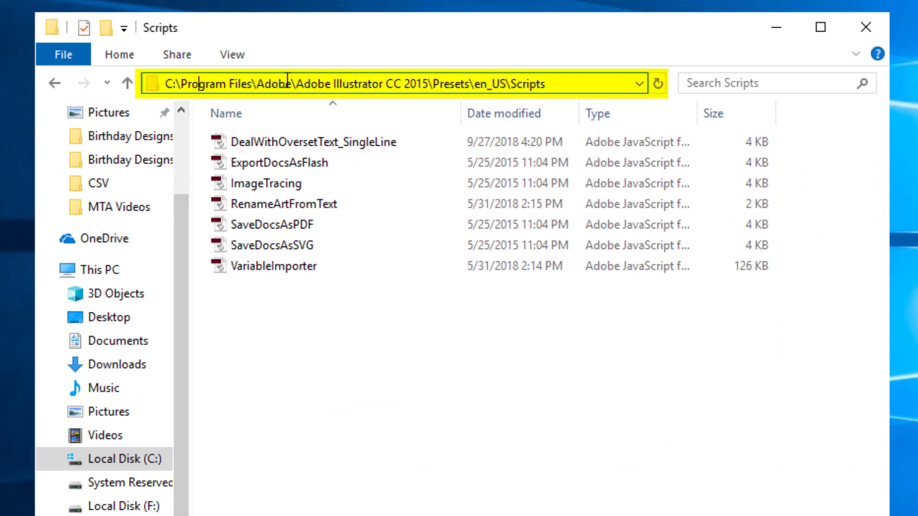
left_click_drag(296, 85, 369, 84)
left_click(377, 84)
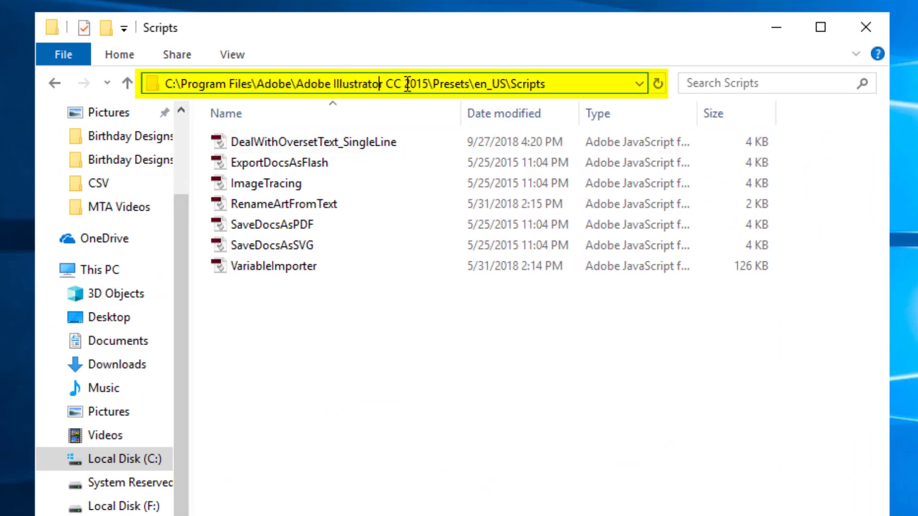
double_click(442, 84)
left_click(492, 85)
double_click(548, 84)
left_click(512, 84)
left_click(291, 392)
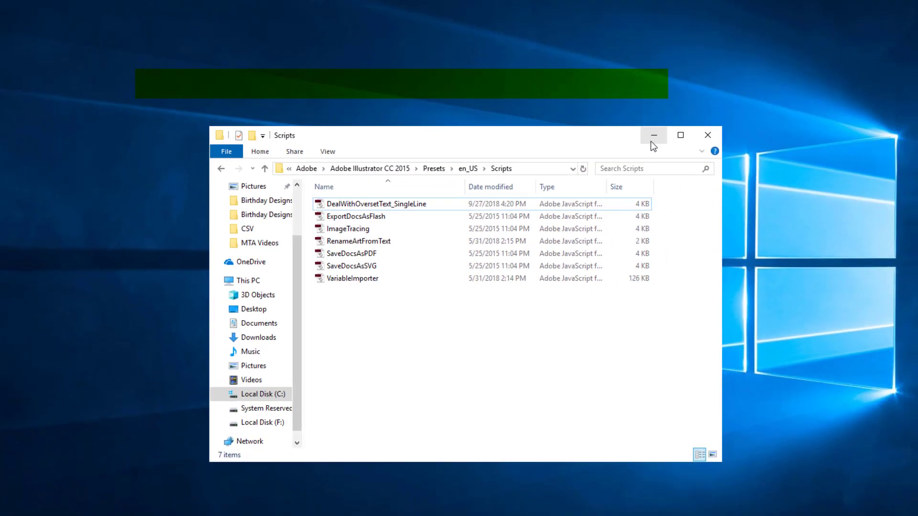
In the Illustrator birthday design, select the JUNE text, then the 1950 text
left_click(767, 35)
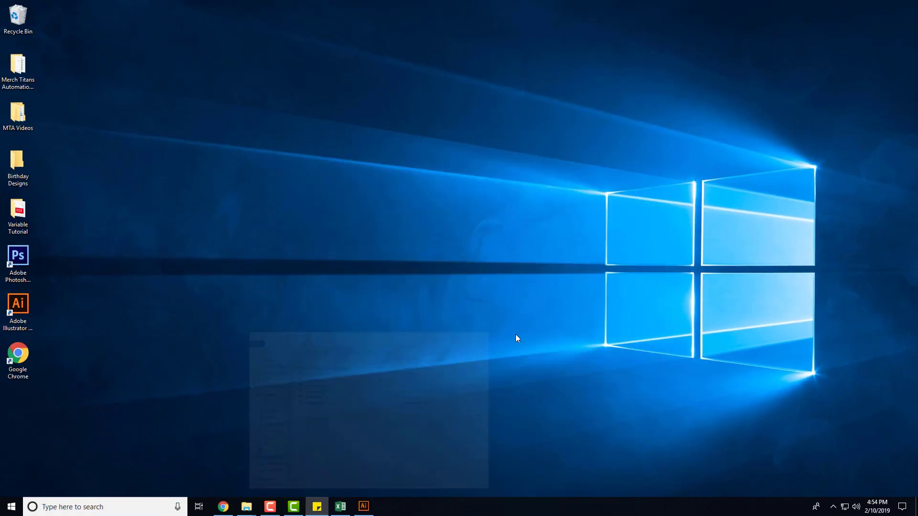
left_click(372, 510)
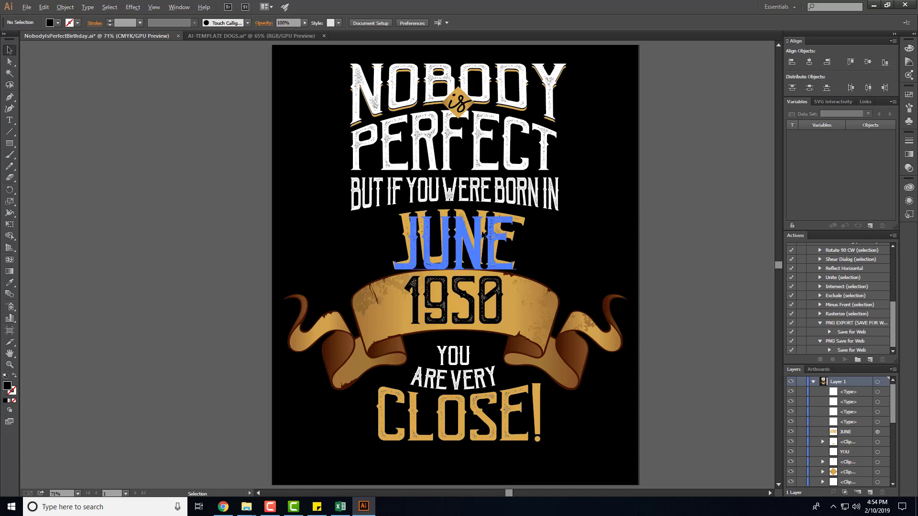
left_click(477, 239)
key("ctrl+alt+bracketleft")
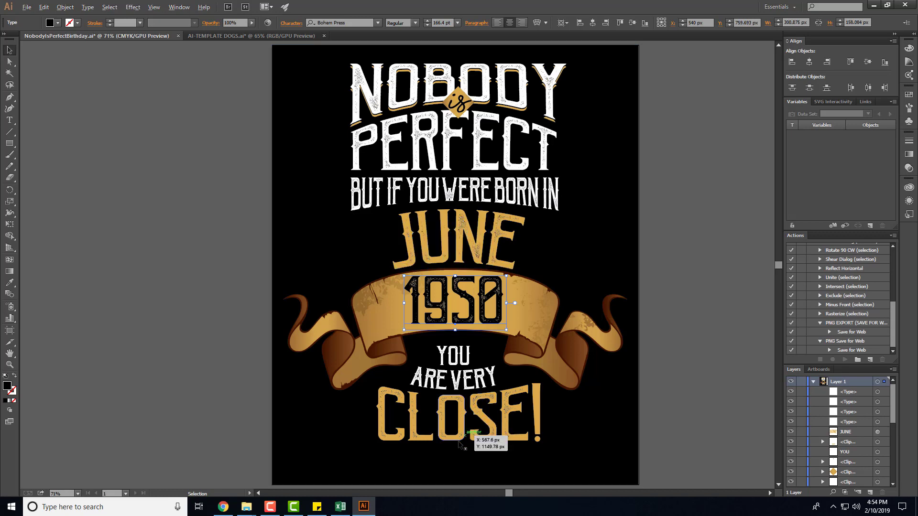
left_click(475, 248)
key("ctrl+alt+bracketleft")
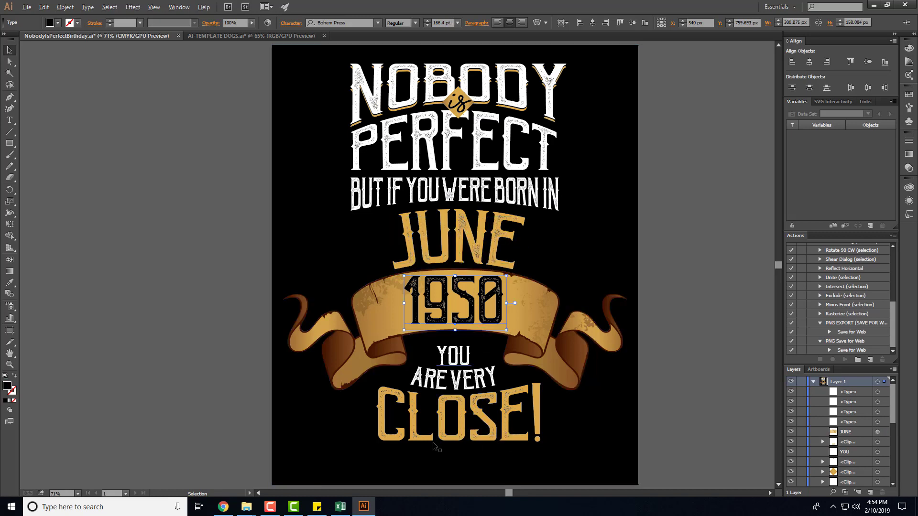
In the spreadsheet, point out column A's variable1 header, March entry and April entries A13:A23
left_click(364, 508)
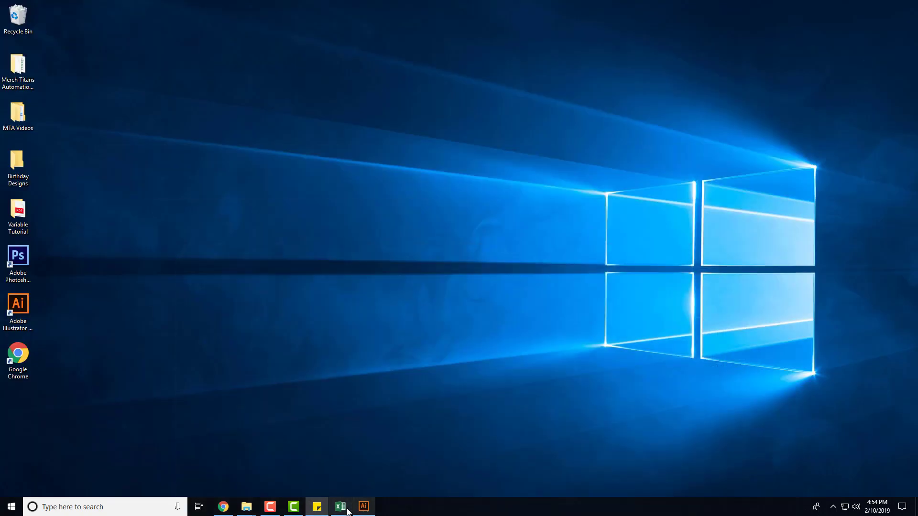
left_click(340, 507)
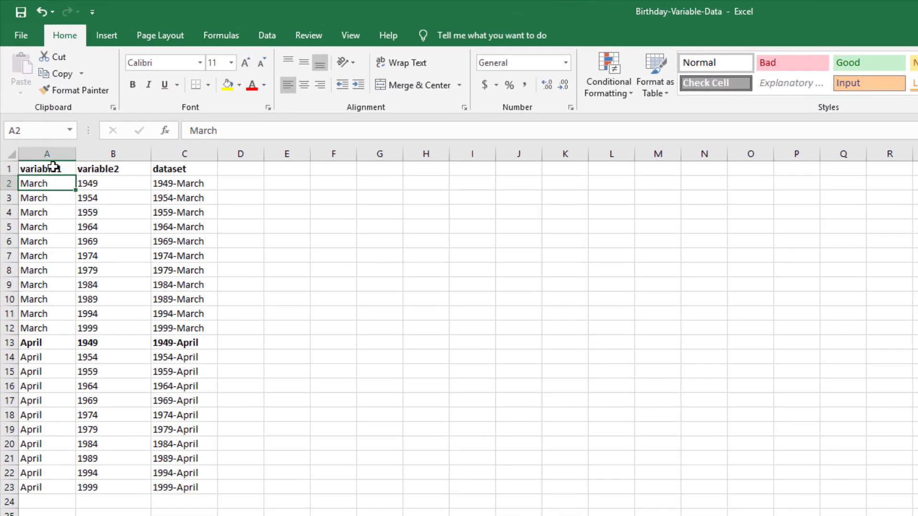
left_click(52, 153)
left_click(42, 172)
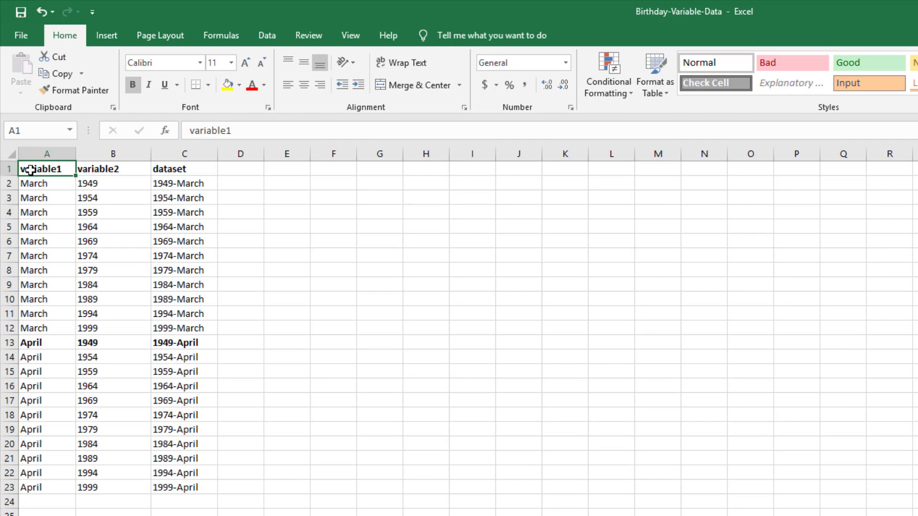
left_click(9, 169)
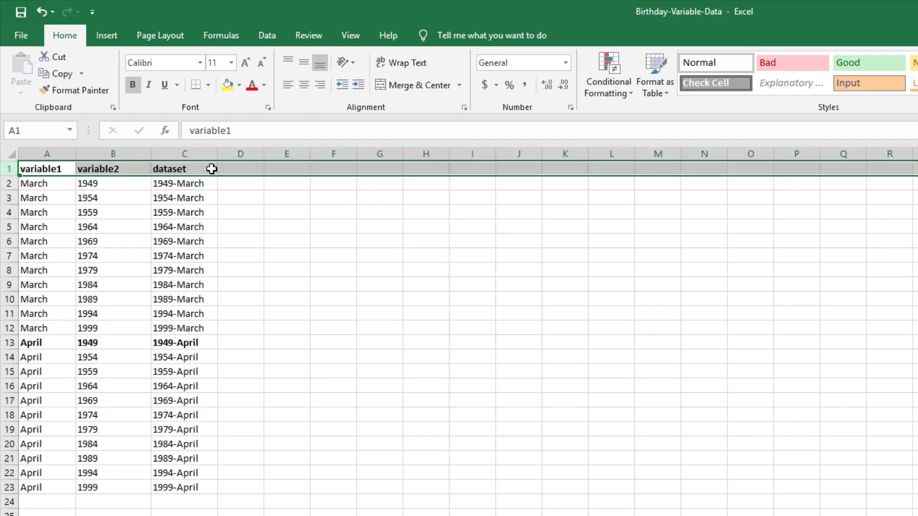
left_click(57, 186)
left_click(48, 169)
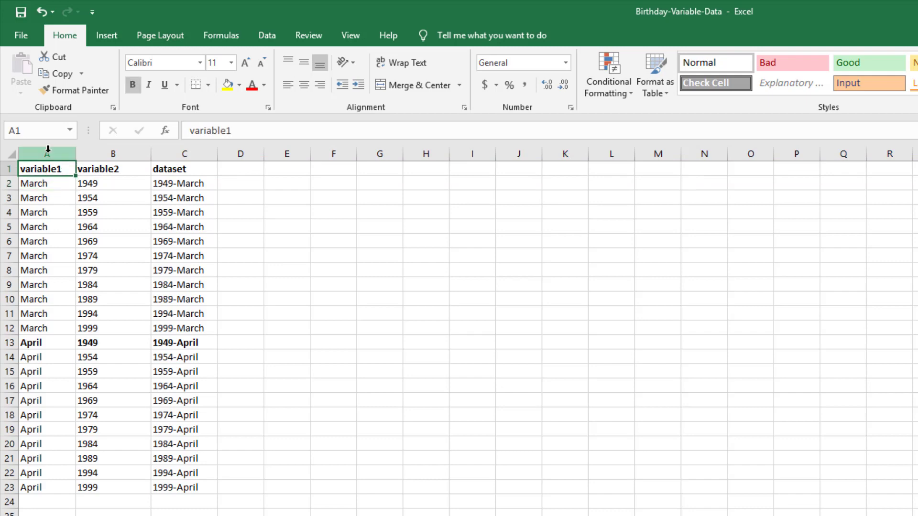
left_click(45, 182)
left_click_drag(52, 245, 43, 483)
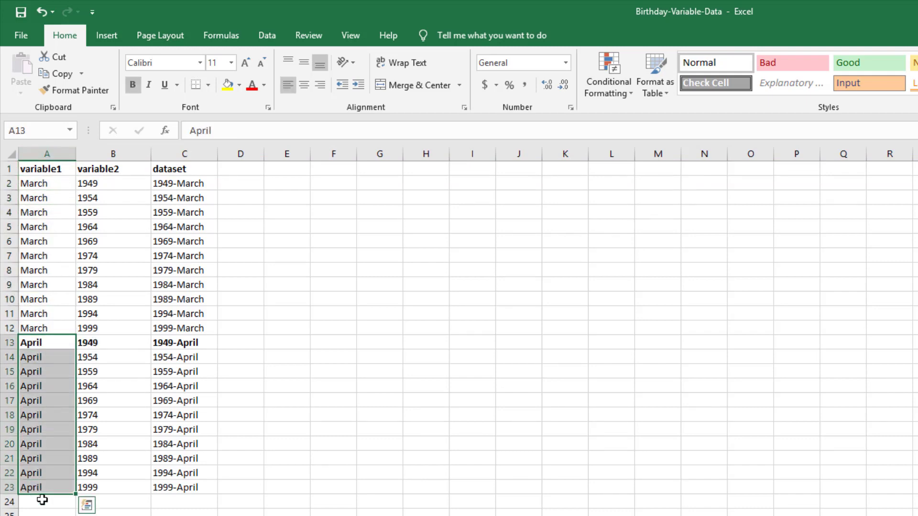
left_click(45, 502)
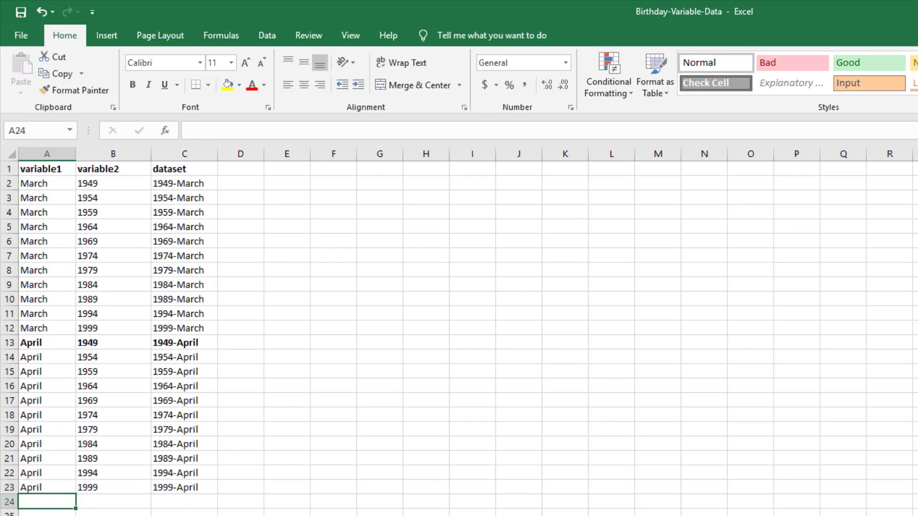
Point out the years in column B and the dataset names C2:C23, ending on 1969-March
left_click(117, 181)
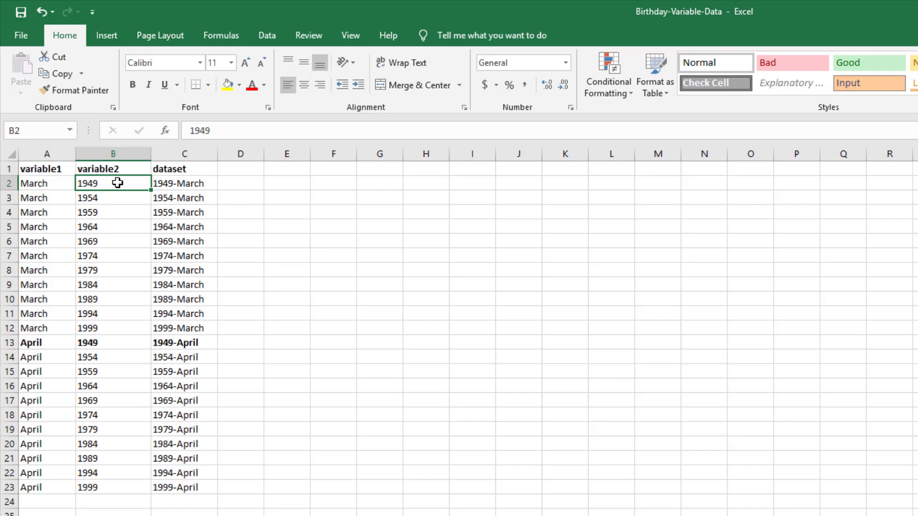
left_click_drag(119, 180, 102, 485)
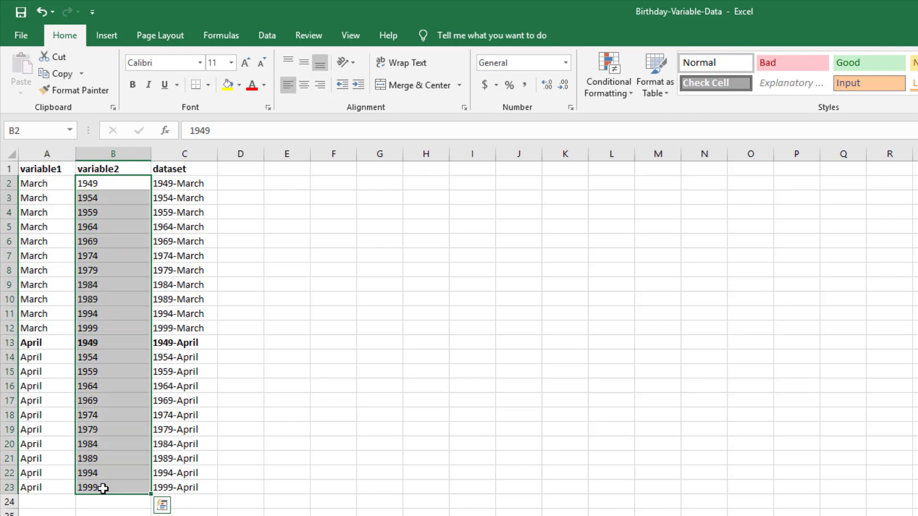
left_click(103, 486)
left_click(182, 170)
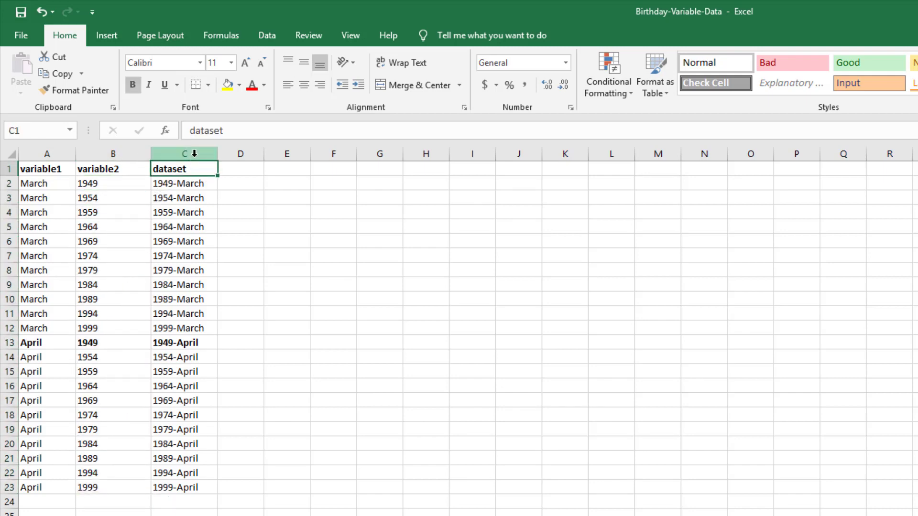
left_click(194, 157)
left_click(191, 171)
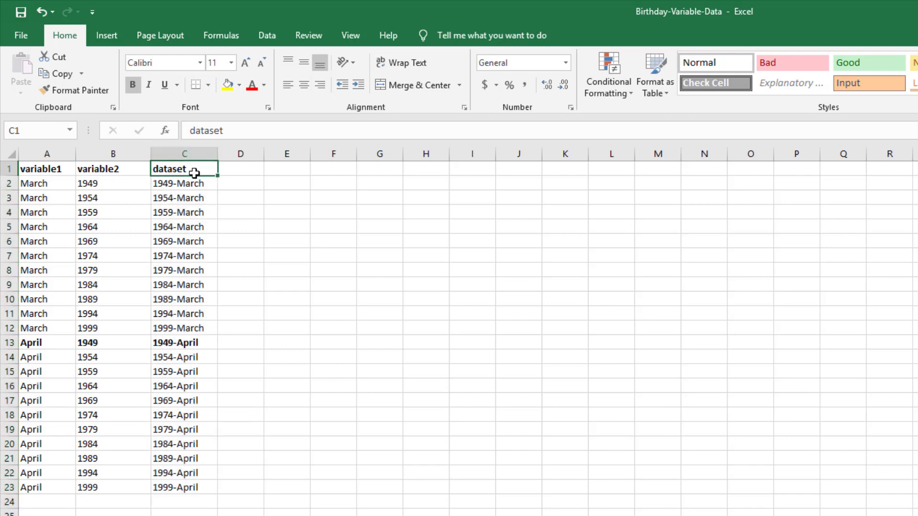
left_click_drag(191, 179, 175, 486)
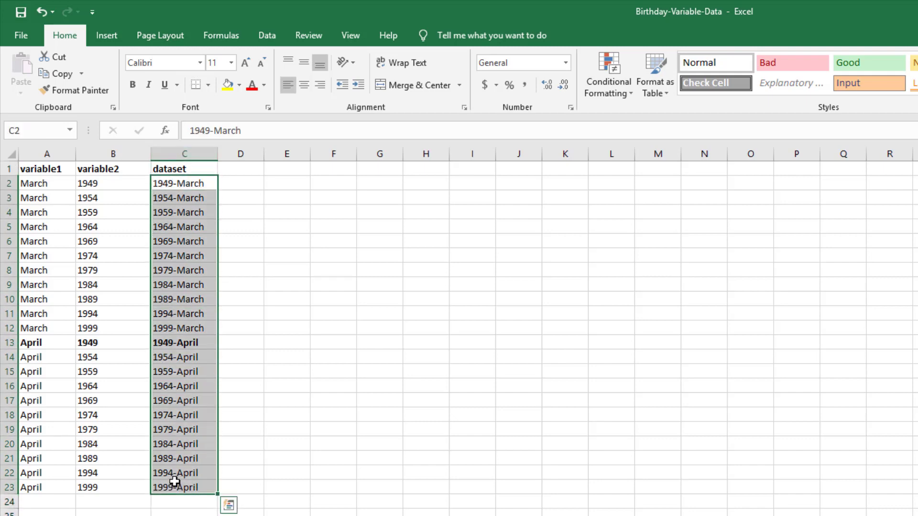
left_click(296, 341)
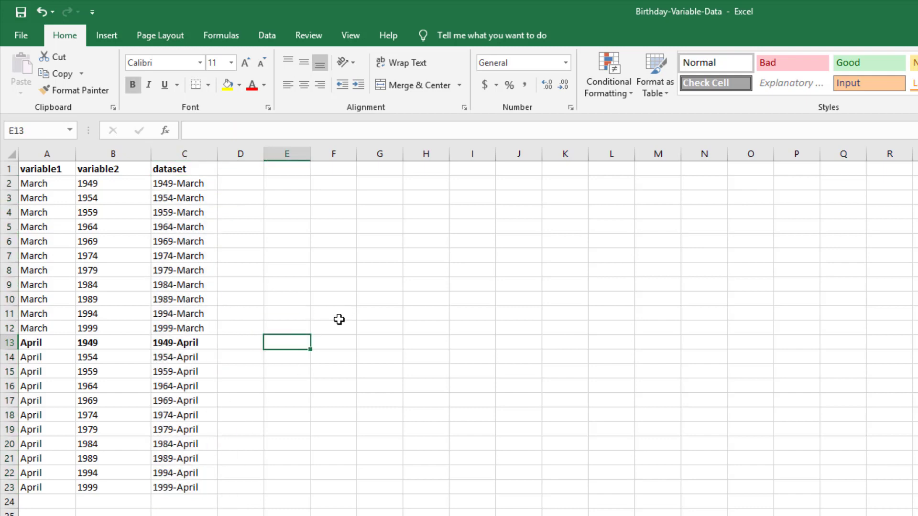
left_click(186, 235)
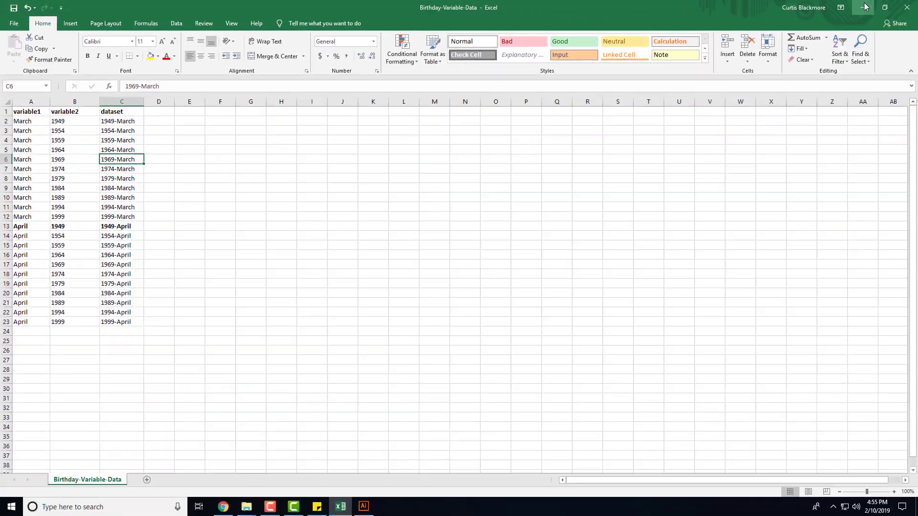
Check the spreadsheet header, then rename the JUNE text layer to variable1
left_click(864, 7)
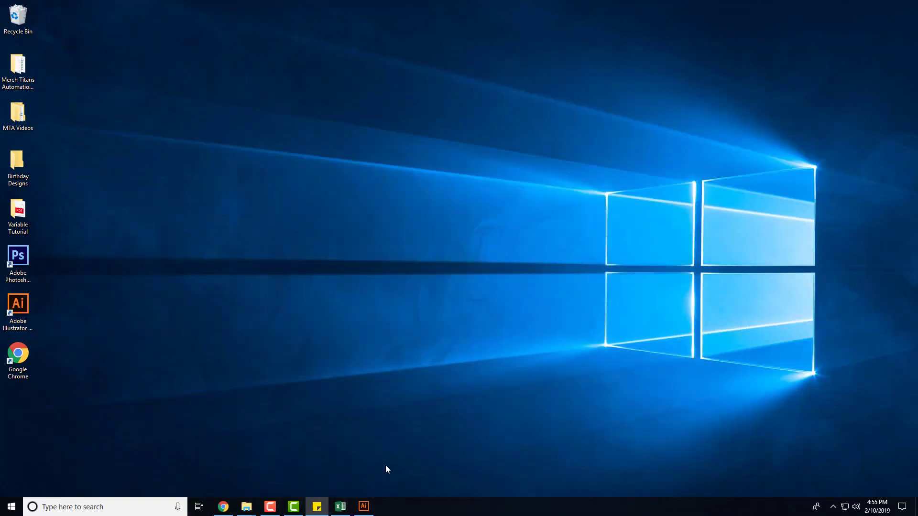
left_click(363, 506)
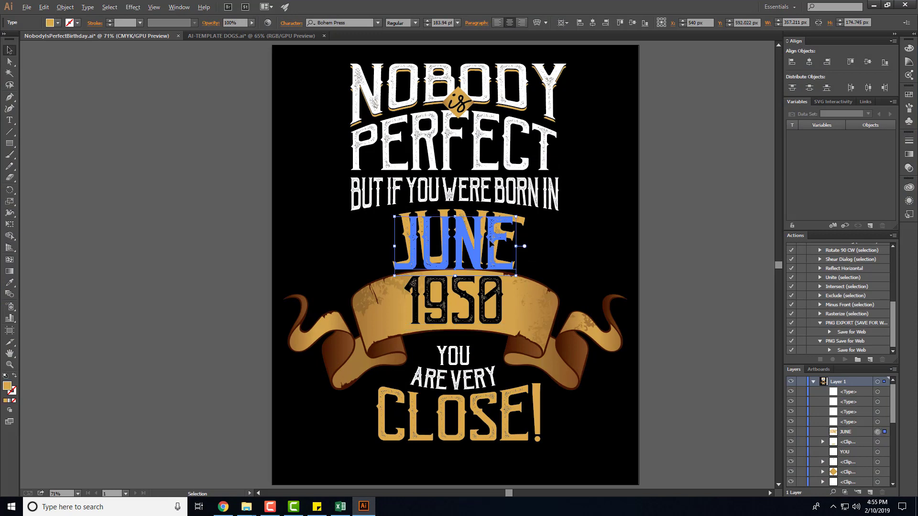
left_click(468, 243)
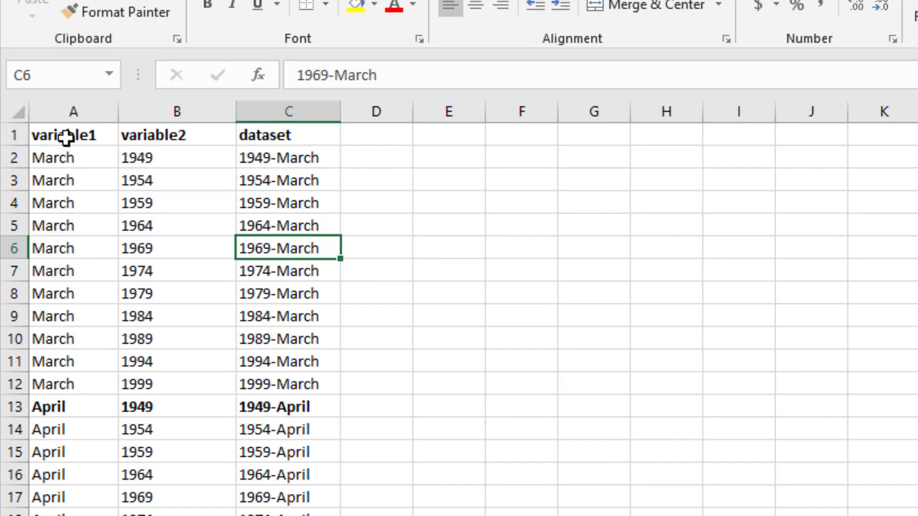
left_click(66, 137)
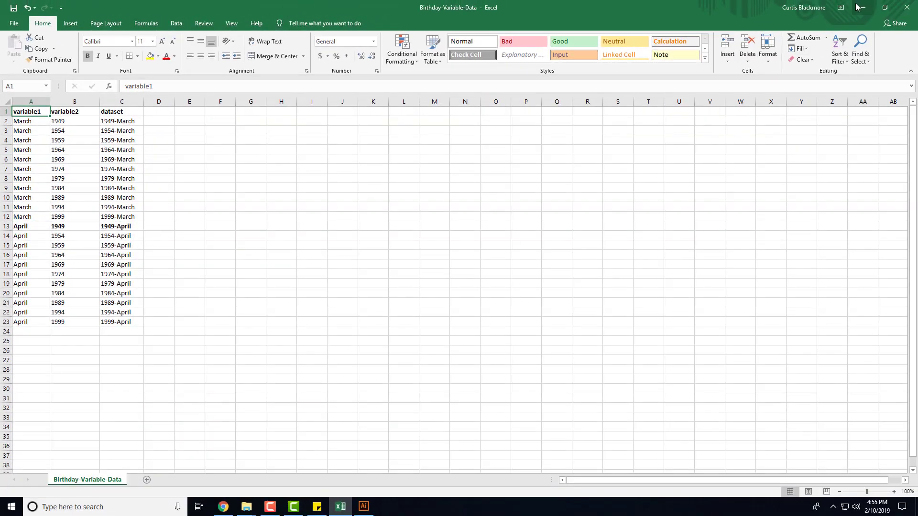
left_click(860, 7)
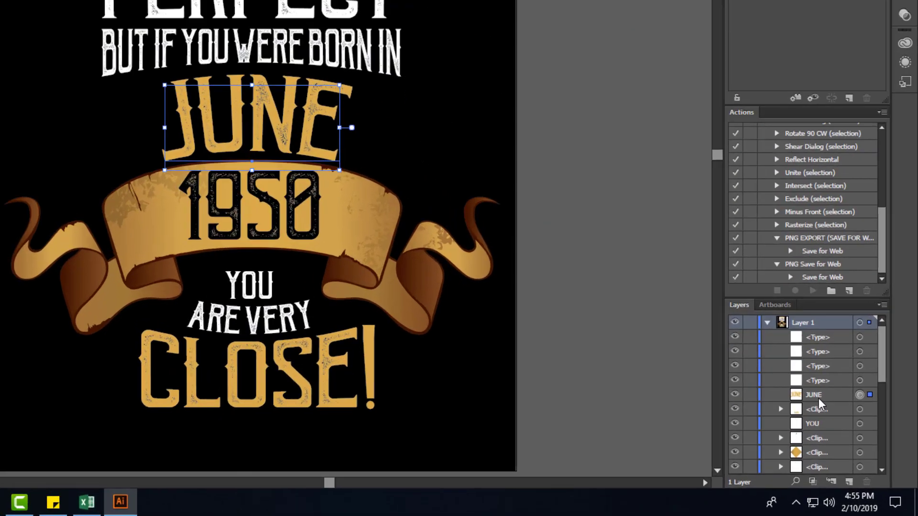
double_click(843, 432)
type("variable1")
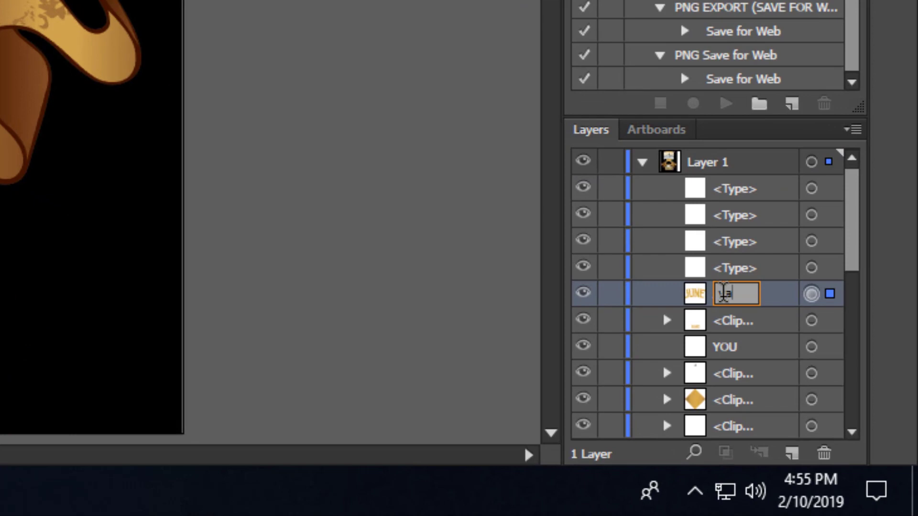
key("Return")
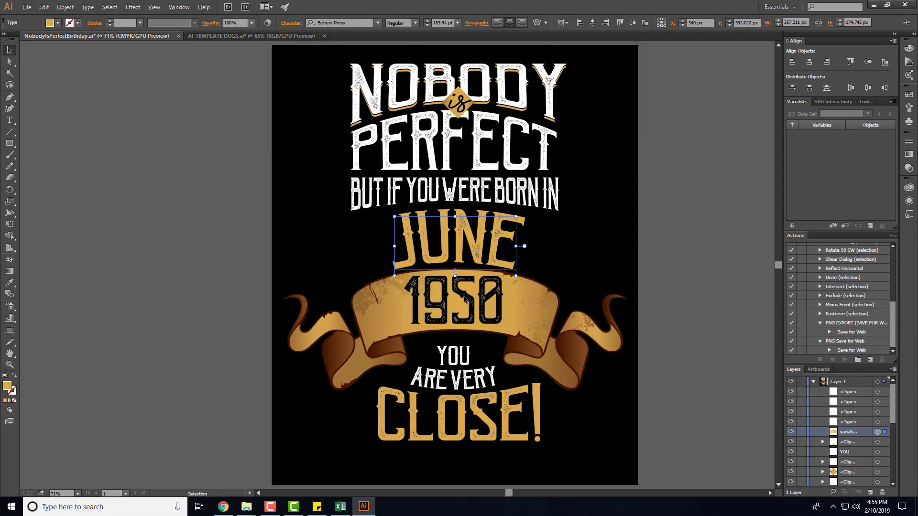
Rename the 1950 text layer to variable2
left_click(469, 302)
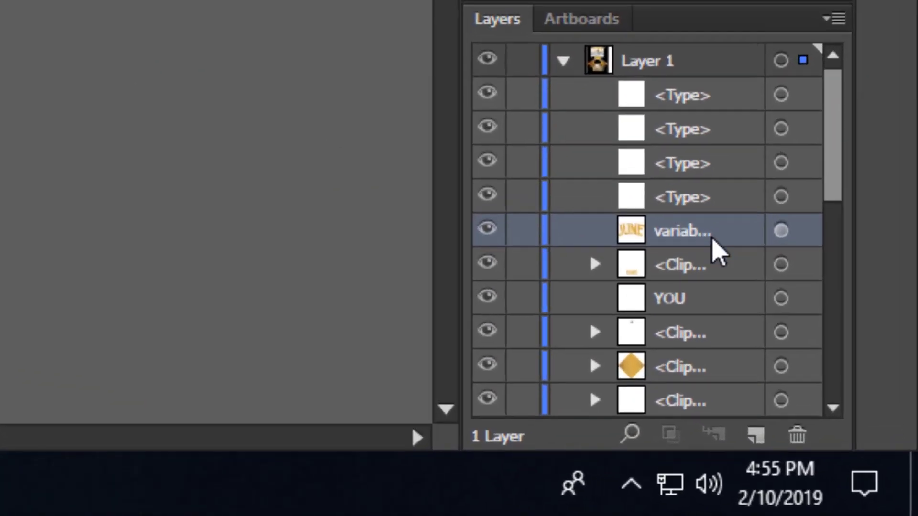
scroll(858, 435, "down", 3)
double_click(696, 129)
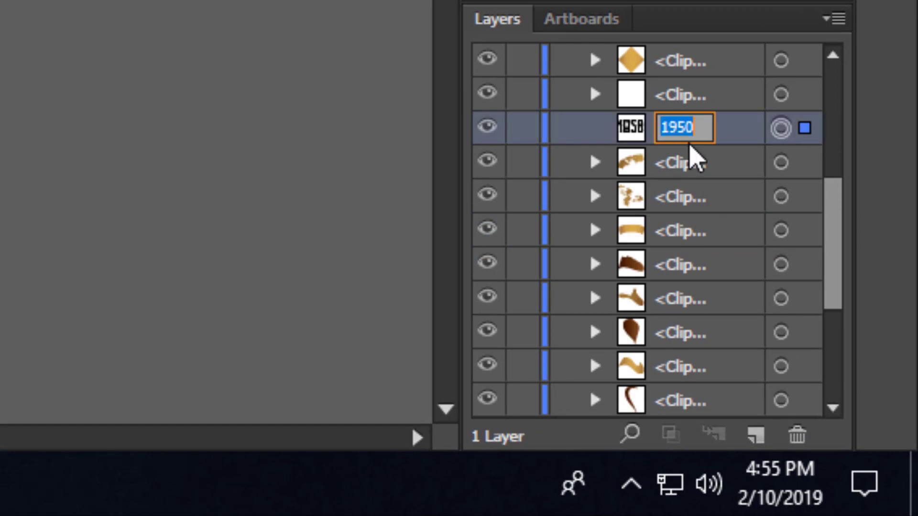
type("variab")
type("le2")
key("Return")
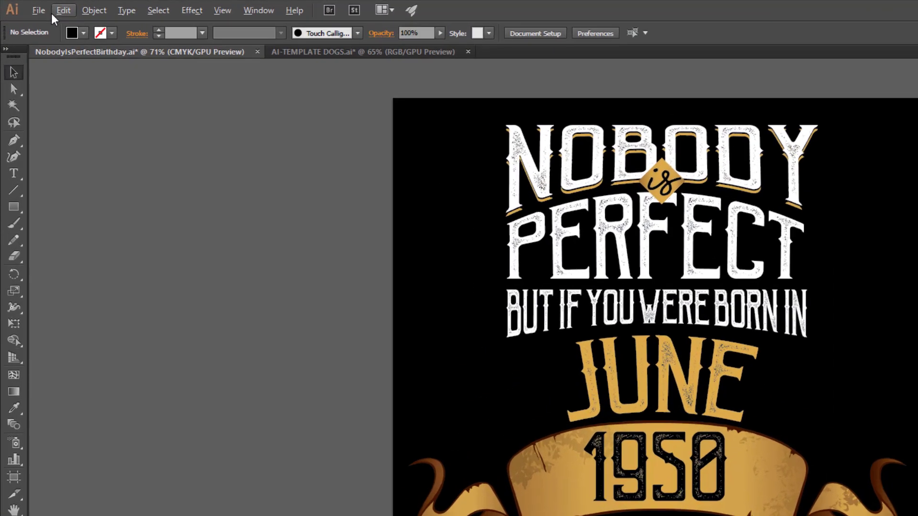
Run the VariableImporter script and load Birthday-Variable-Data from the Variable Tutorial CSV folder
left_click(28, 7)
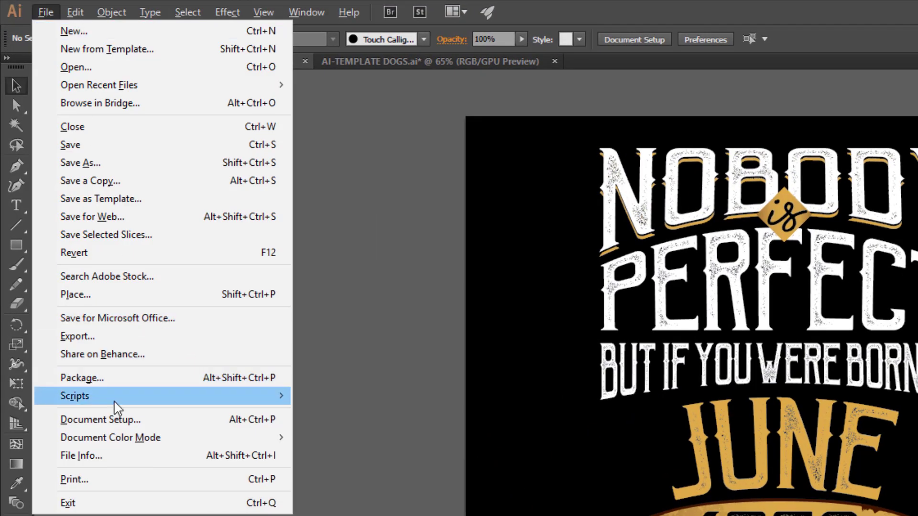
mouse_move(117, 397)
left_click(363, 481)
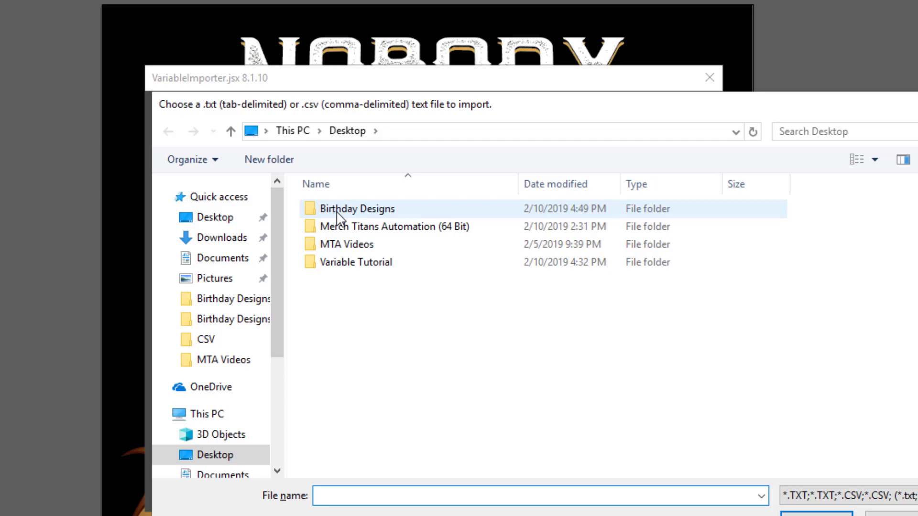
left_click(215, 218)
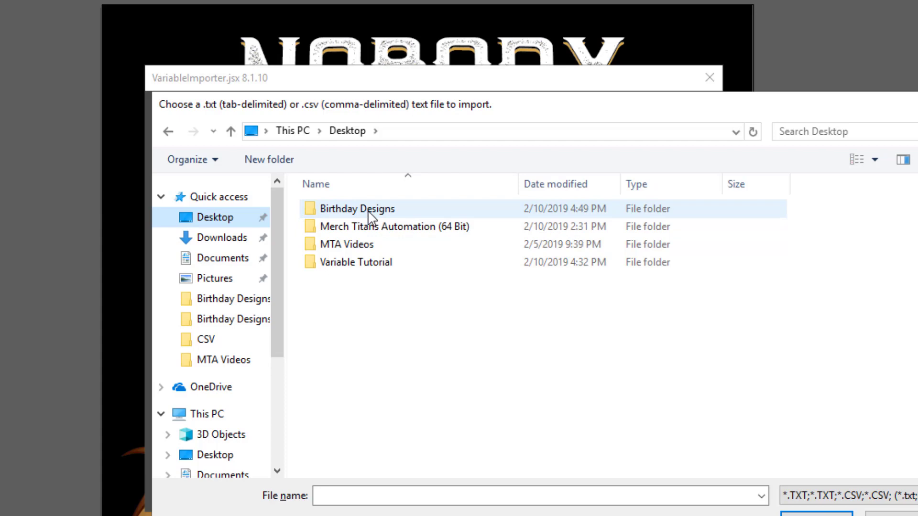
double_click(349, 262)
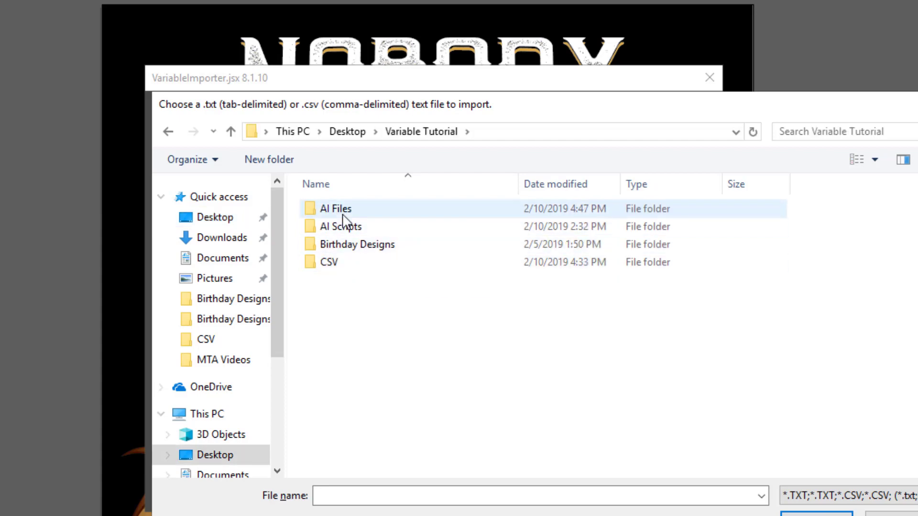
double_click(330, 261)
double_click(356, 211)
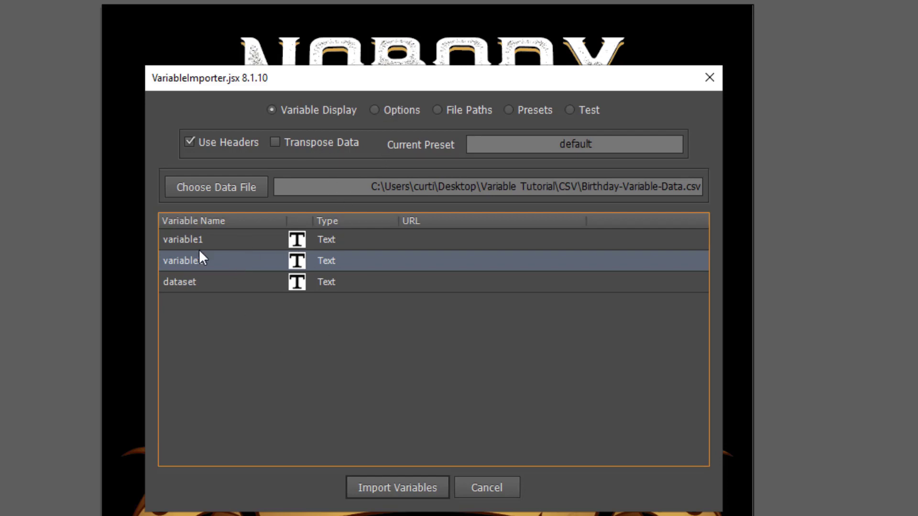
Name data sets from Variable 3 Value only, setting the dash and increment fields to Nothing
left_click(391, 110)
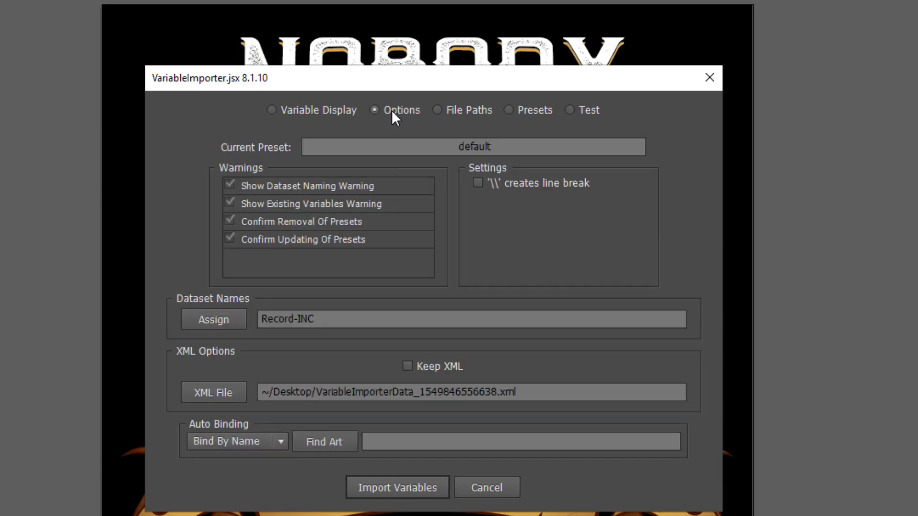
left_click(227, 316)
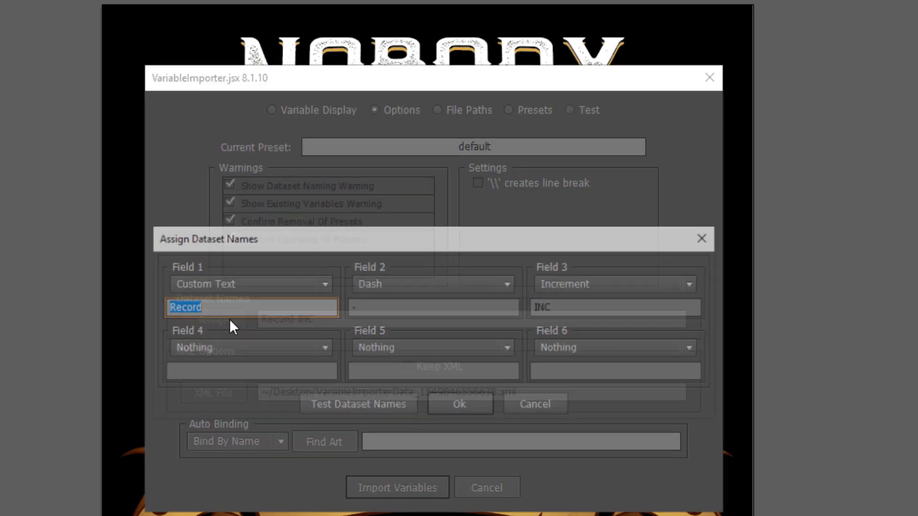
left_click(240, 284)
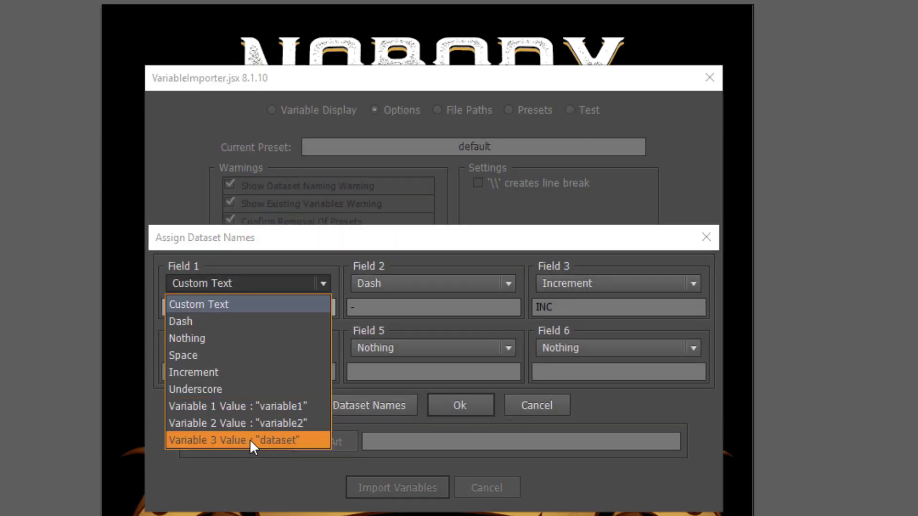
left_click(229, 437)
left_click(416, 284)
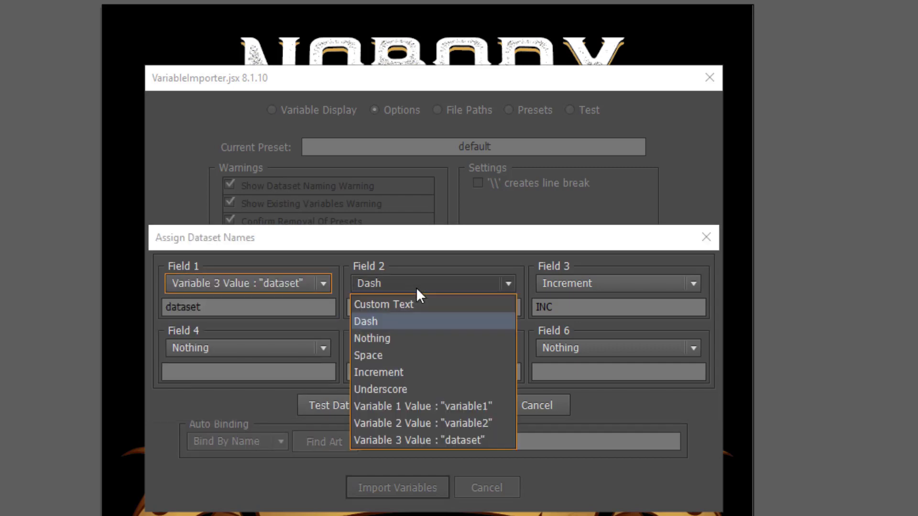
left_click(387, 338)
left_click(605, 282)
left_click(597, 338)
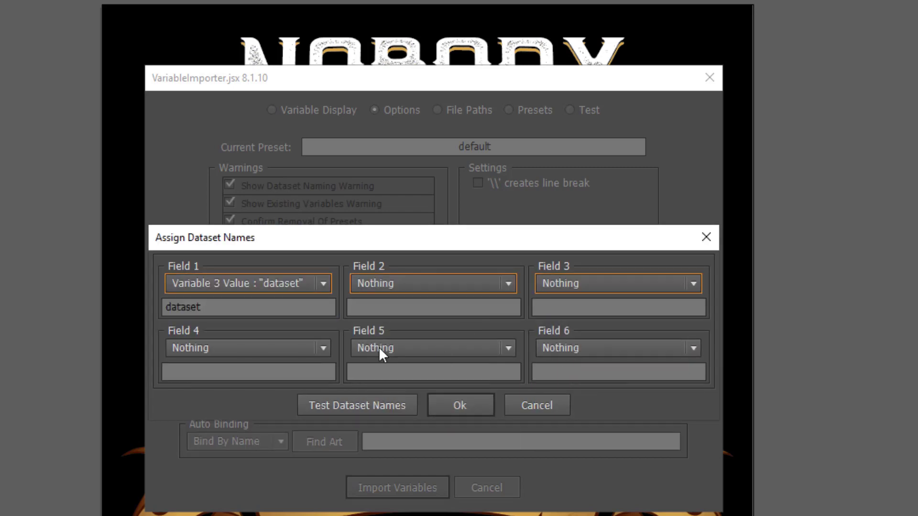
Preview the resulting data set names, confirm the naming settings, and import the variables
left_click(338, 406)
left_click_drag(387, 404, 324, 130)
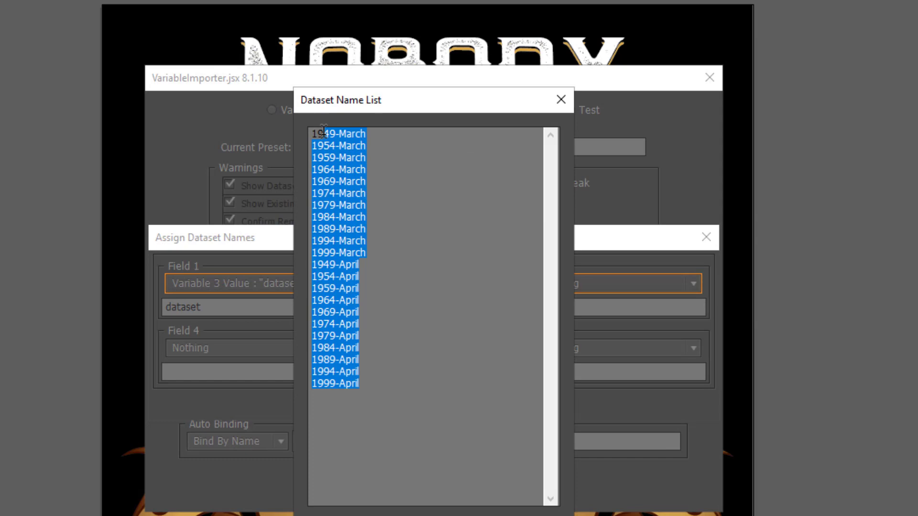
left_click(351, 201)
key("Escape")
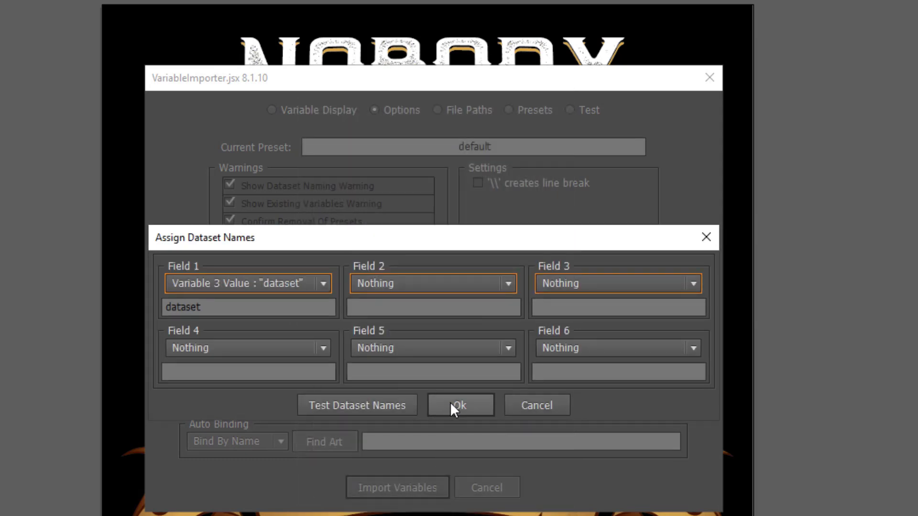
left_click(451, 404)
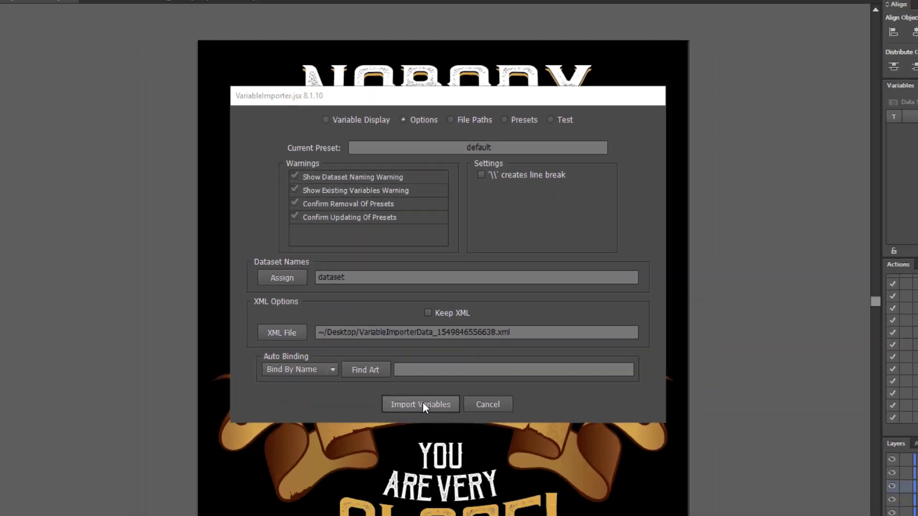
left_click(389, 488)
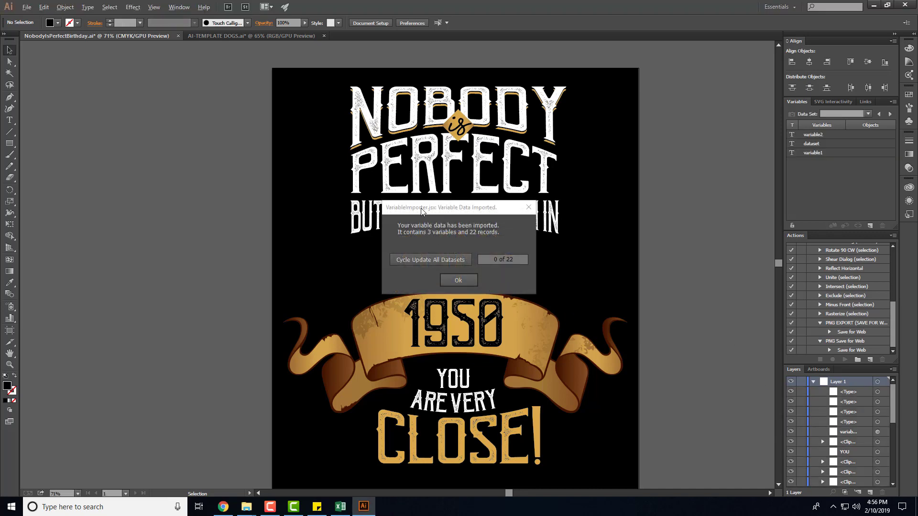
Update the artwork through all 22 data sets, then collapse the PNG Save for Web and PNG EXPORT actions
left_click_drag(421, 210, 662, 216)
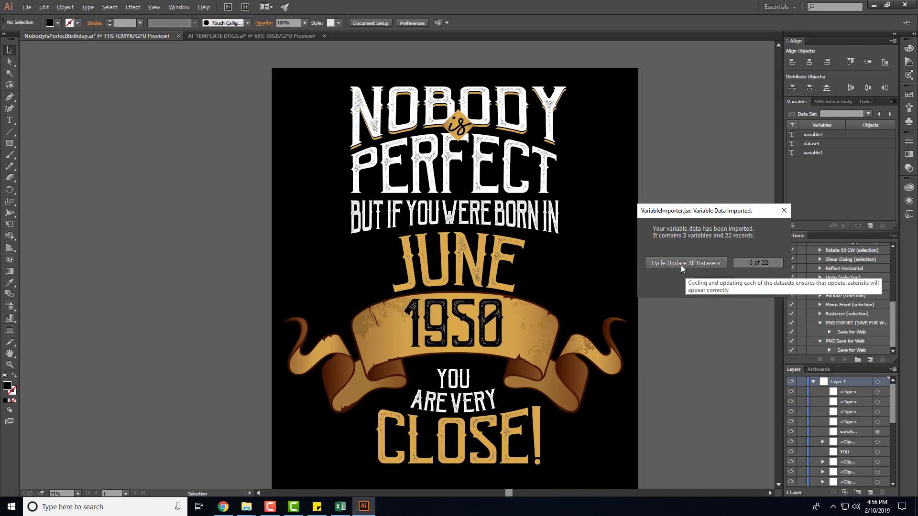
left_click(492, 282)
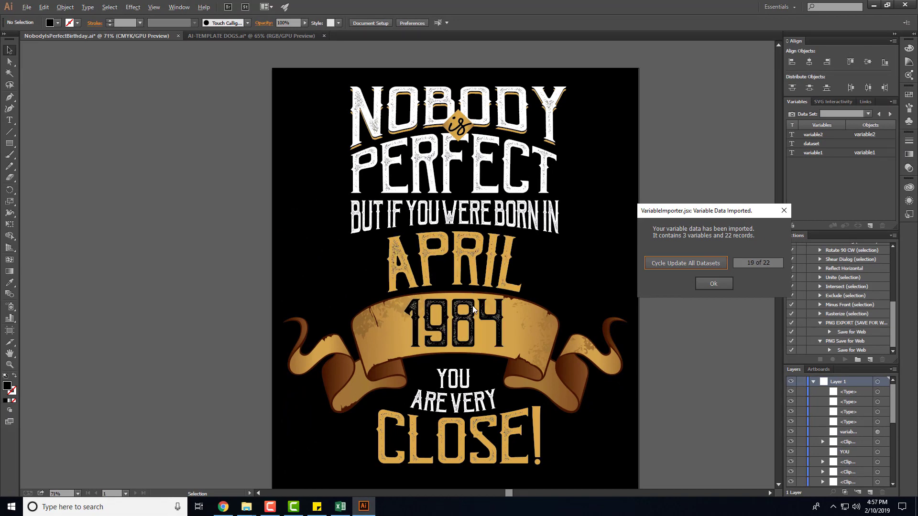
left_click(704, 284)
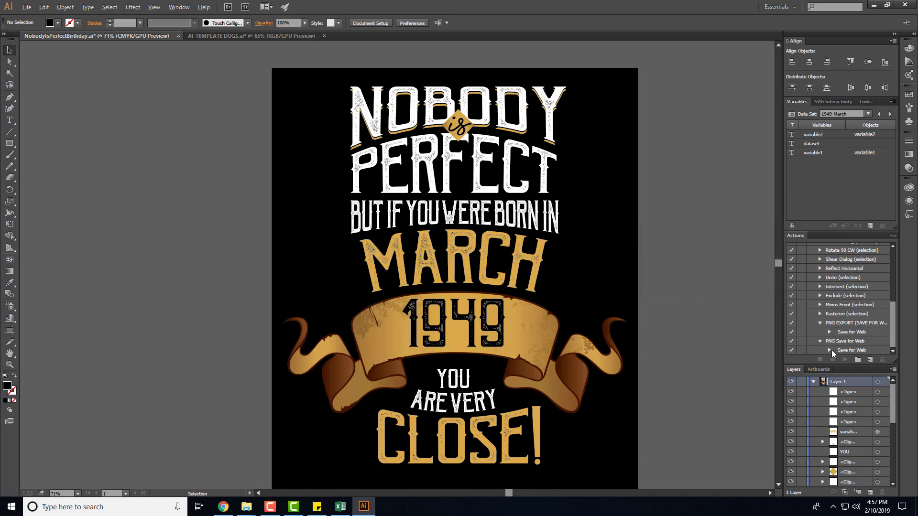
left_click(819, 341)
left_click(820, 331)
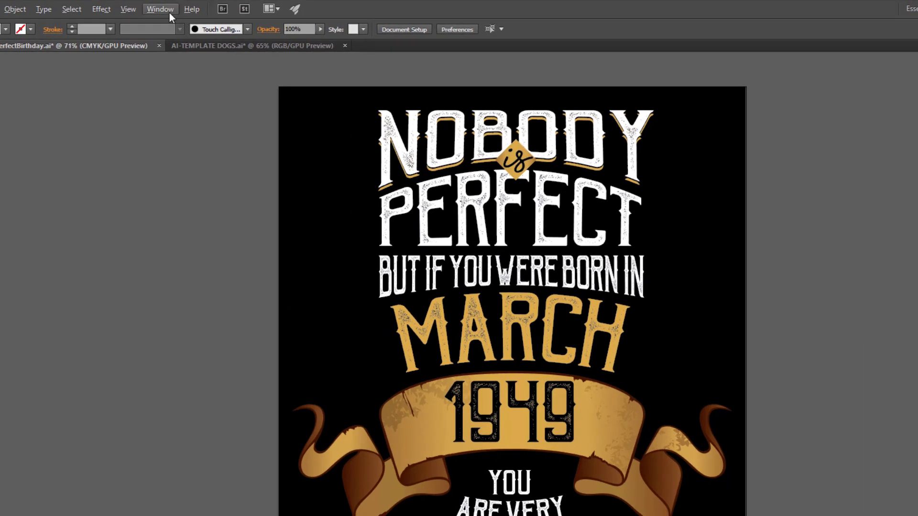
Show the Actions panel from the Window menu and scroll through its recorded actions
left_click(170, 12)
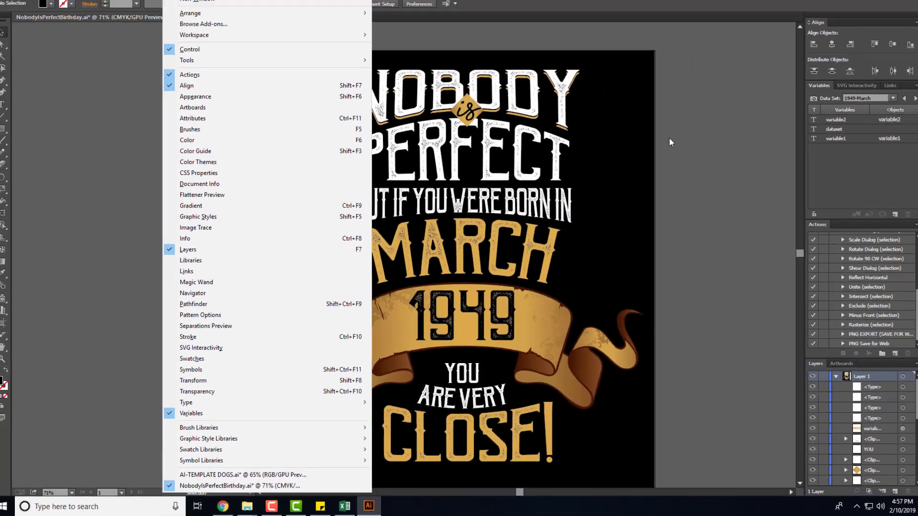
left_click(193, 390)
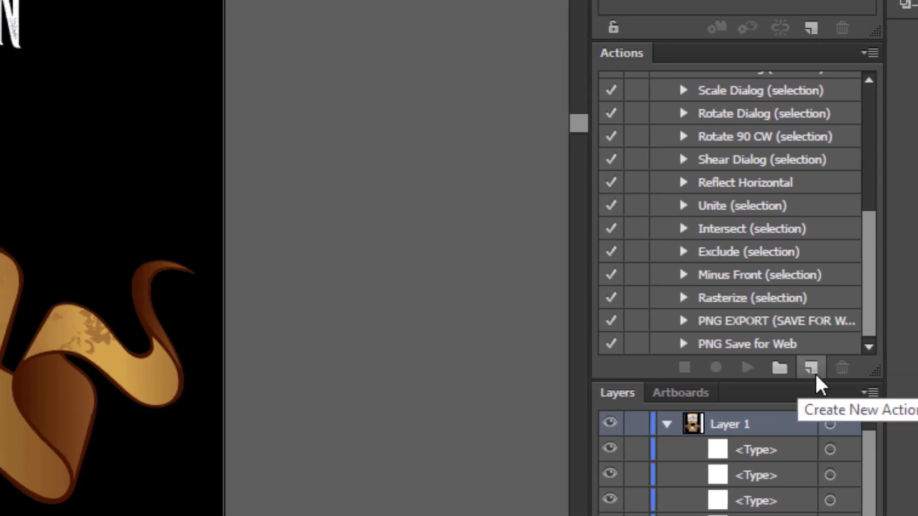
scroll(62, 306, "down", 3)
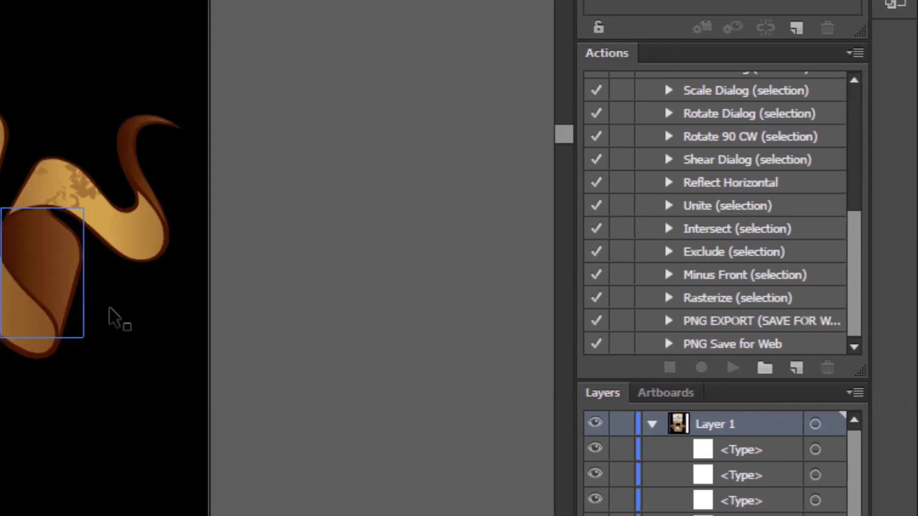
scroll(144, 311, "up", 1)
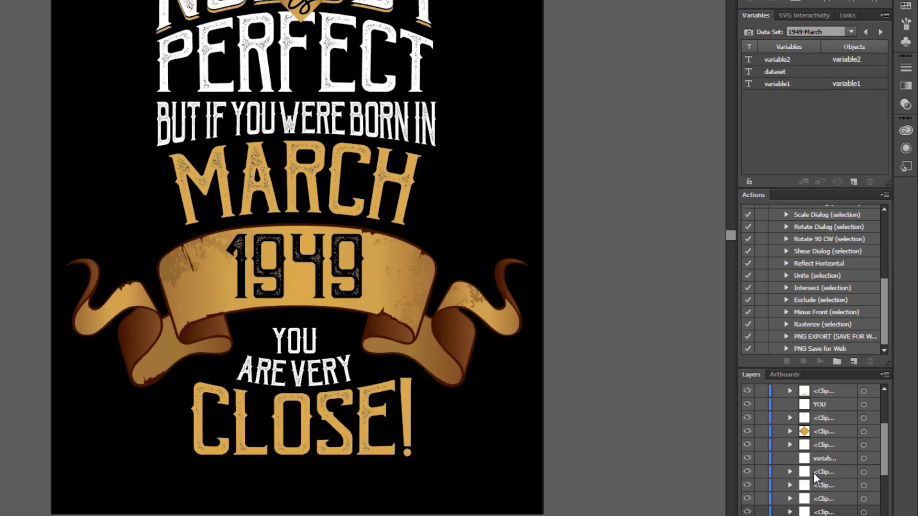
scroll(717, 473, "down", 10)
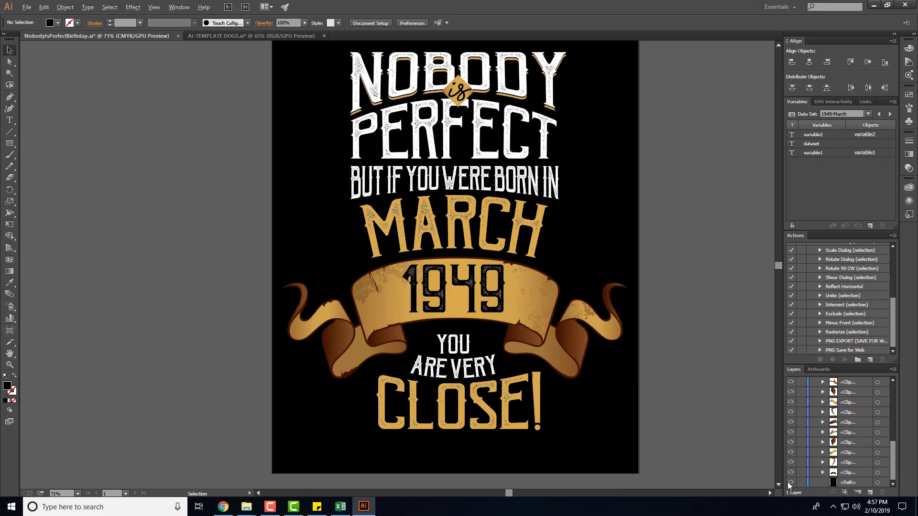
Hide the black background <Path> layer and begin recording a new action named PNG SAVE
left_click(790, 483)
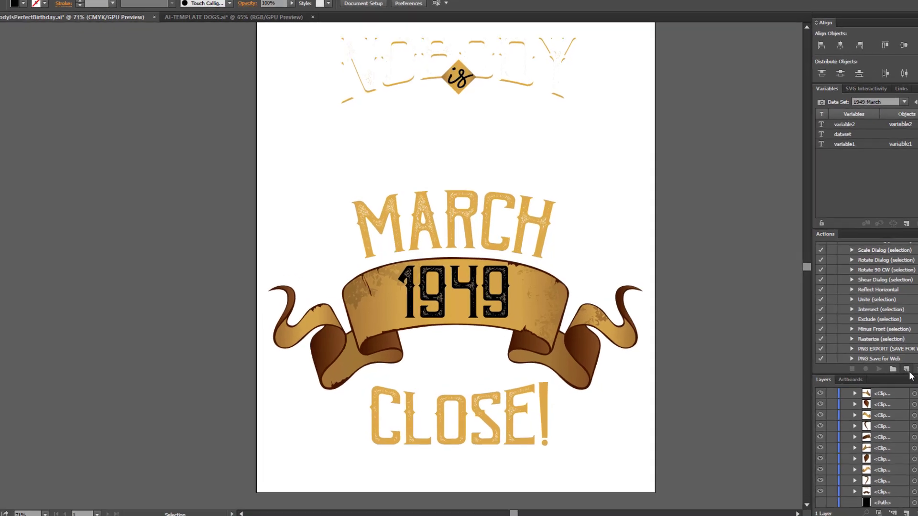
left_click(870, 360)
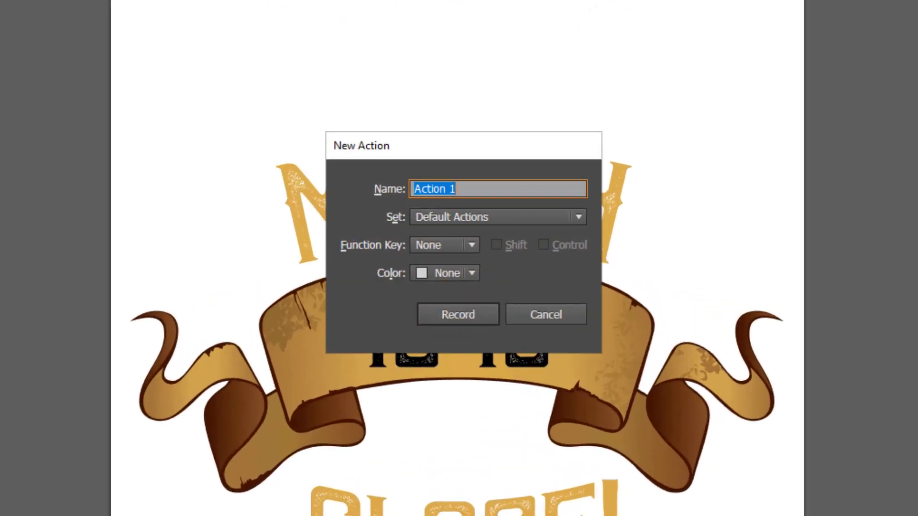
type("PON")
key("BackSpace")
key("BackSpace")
type("NG AS")
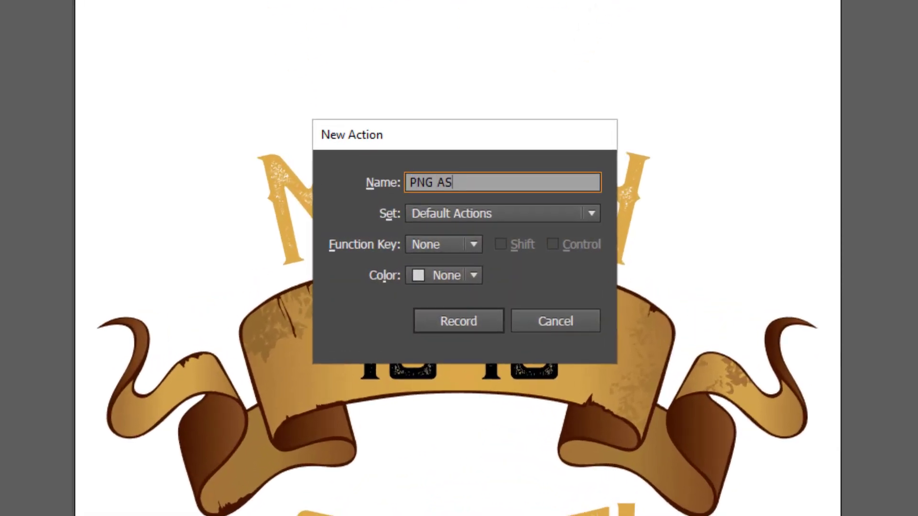
key("BackSpace")
key("BackSpace")
type("SAVE")
key("Return")
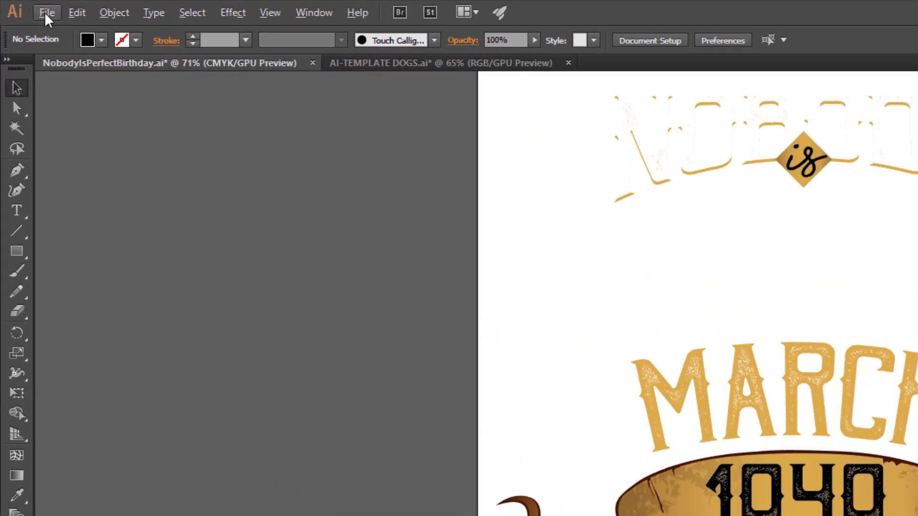
In Save for Web, choose the PNG-24 preset and set the width to 4500 px
left_click(46, 16)
left_click(97, 221)
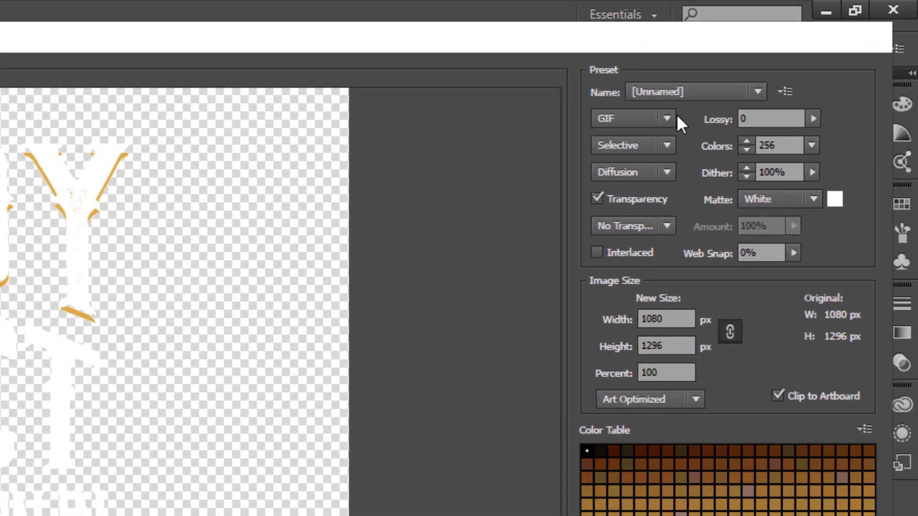
left_click(701, 96)
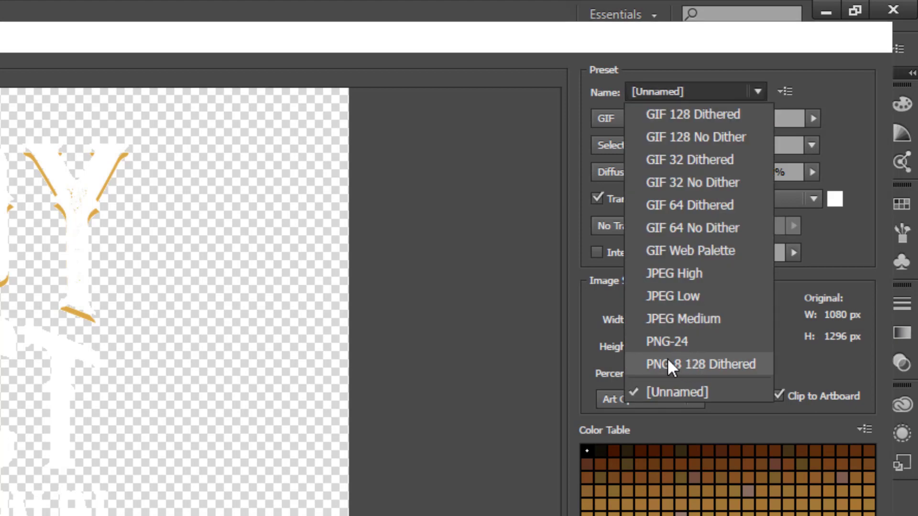
left_click(693, 344)
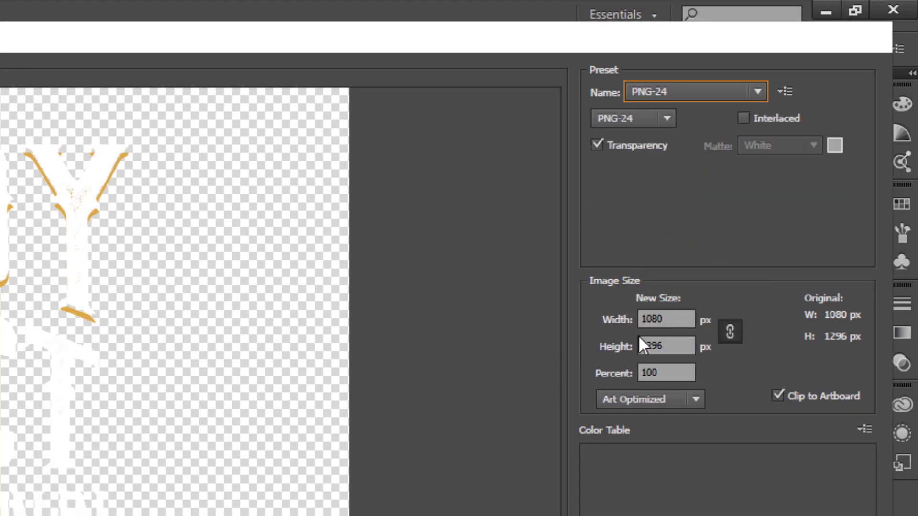
left_click(676, 319)
type("4500")
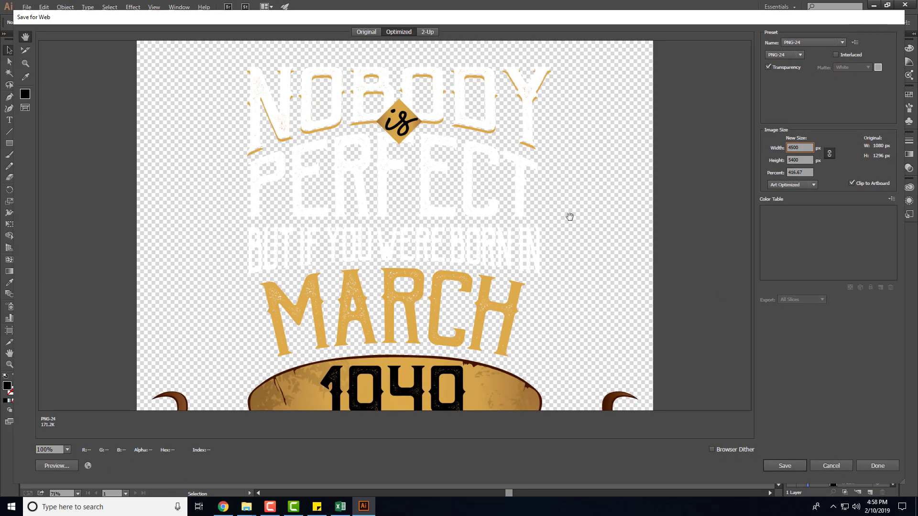
Save the PNG into the Desktop\Birthday Designs folder
left_click(784, 469)
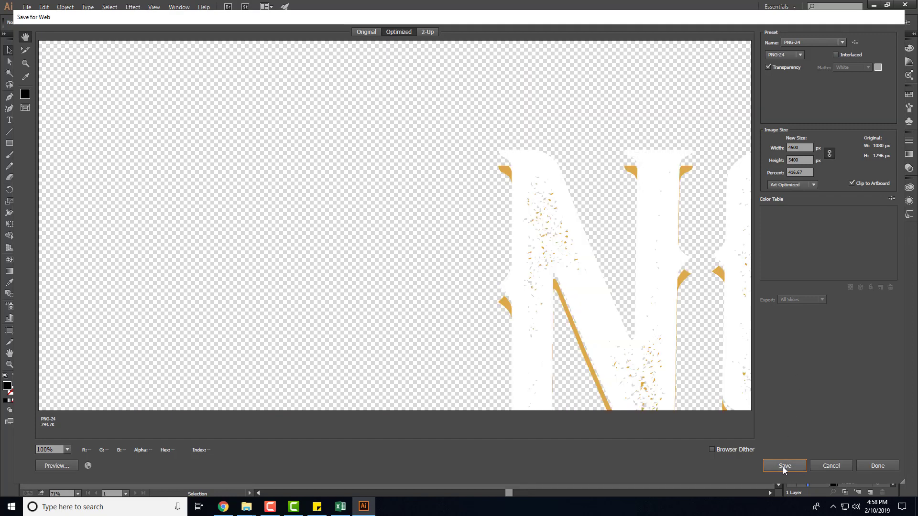
left_click(785, 466)
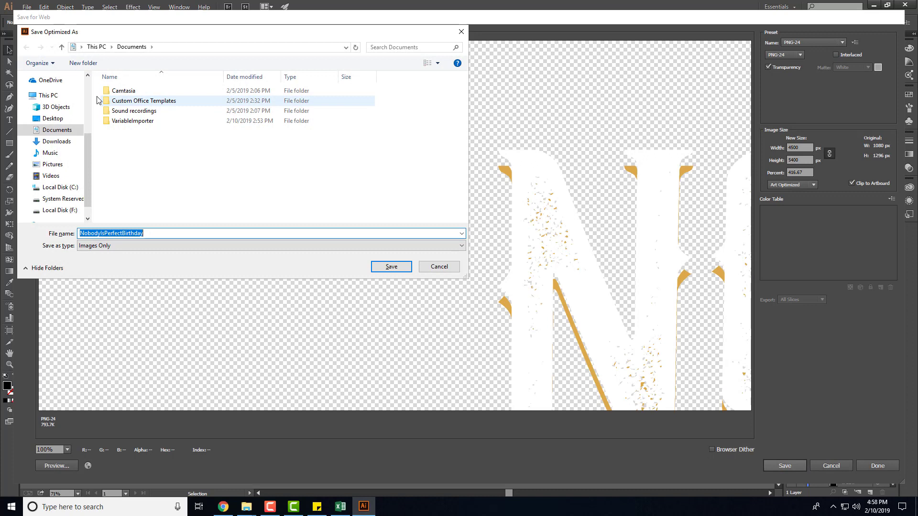
left_click(53, 118)
double_click(143, 91)
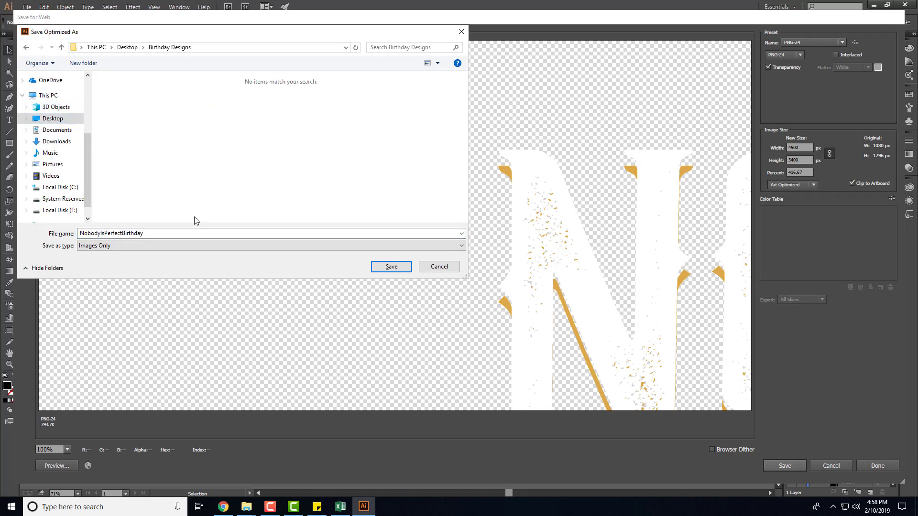
left_click(398, 267)
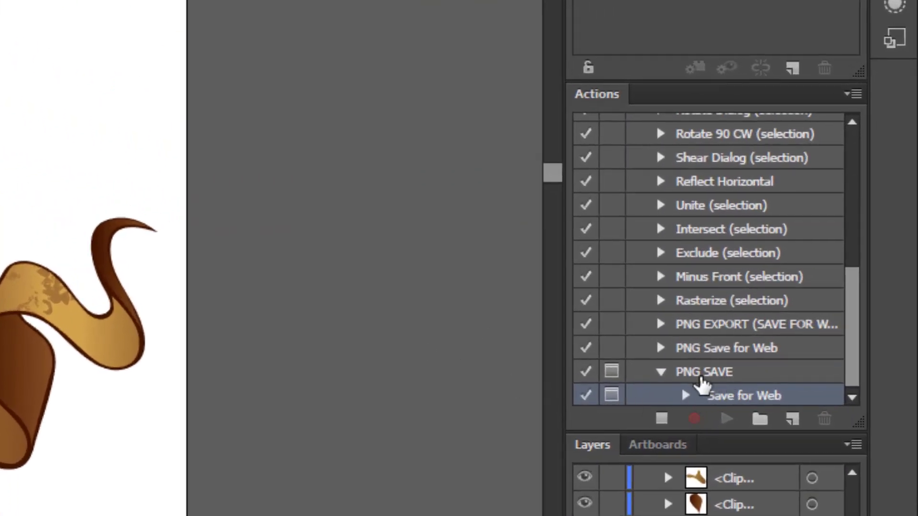
Stop recording, switch off the dialog pause for PNG SAVE, and select the PNG SAVE action
left_click(662, 420)
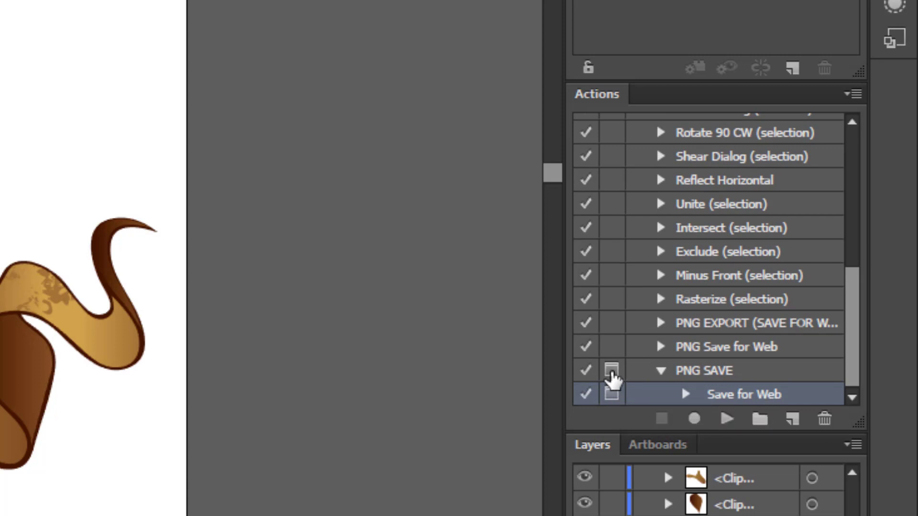
left_click(611, 371)
left_click(612, 370)
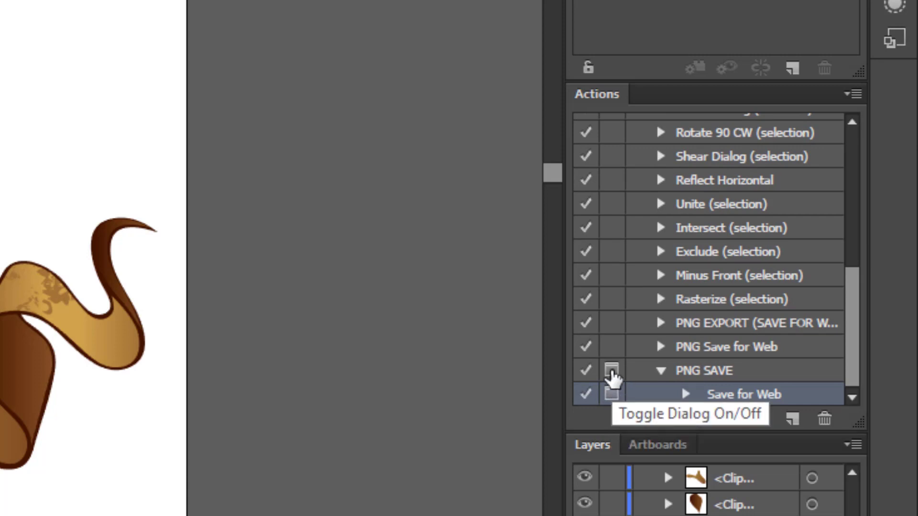
left_click(611, 372)
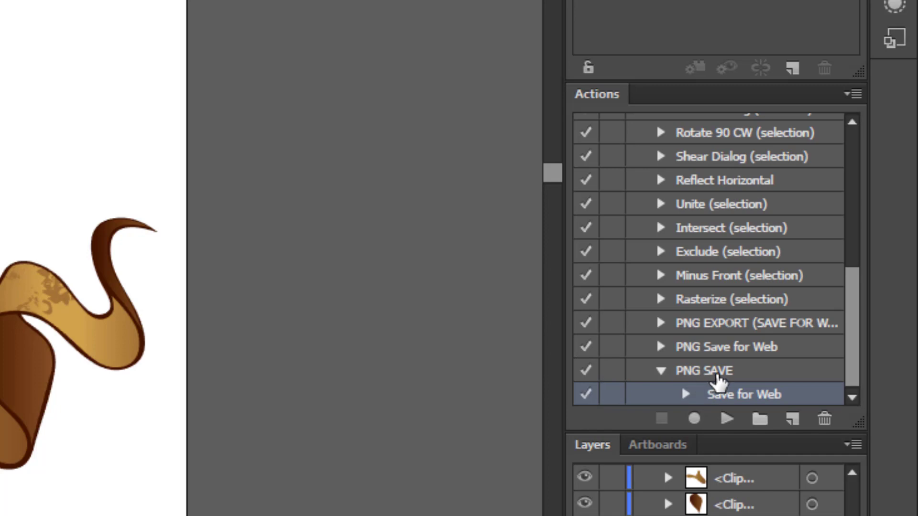
left_click(717, 375)
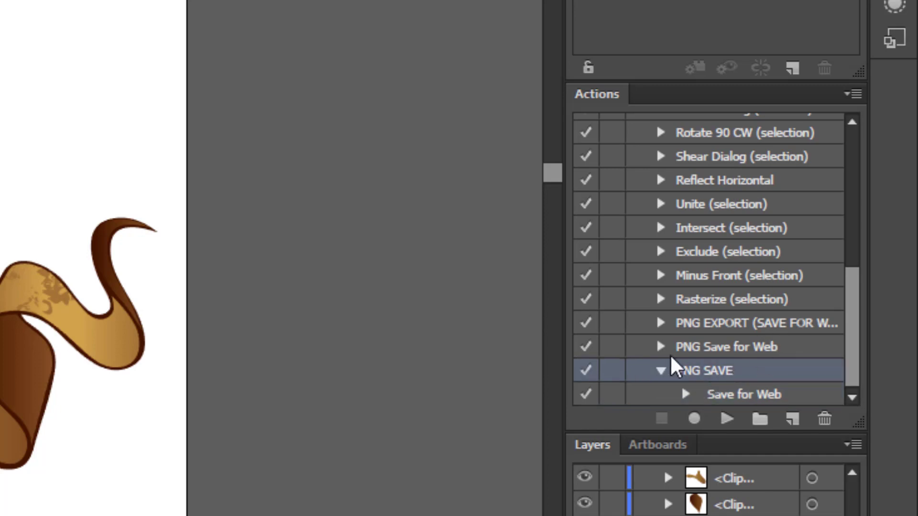
Set up a Batch run with Data Sets as source, overriding the action's save and export locations
left_click(853, 93)
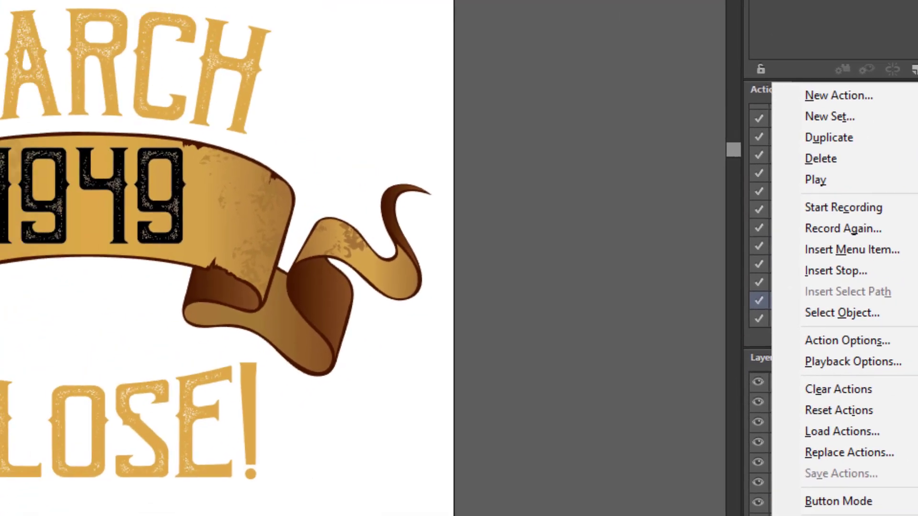
left_click(720, 493)
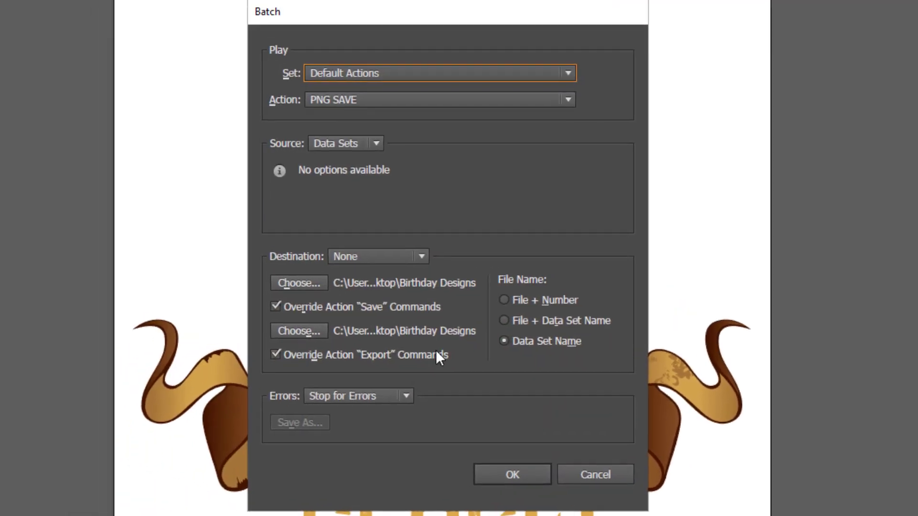
left_click(301, 283)
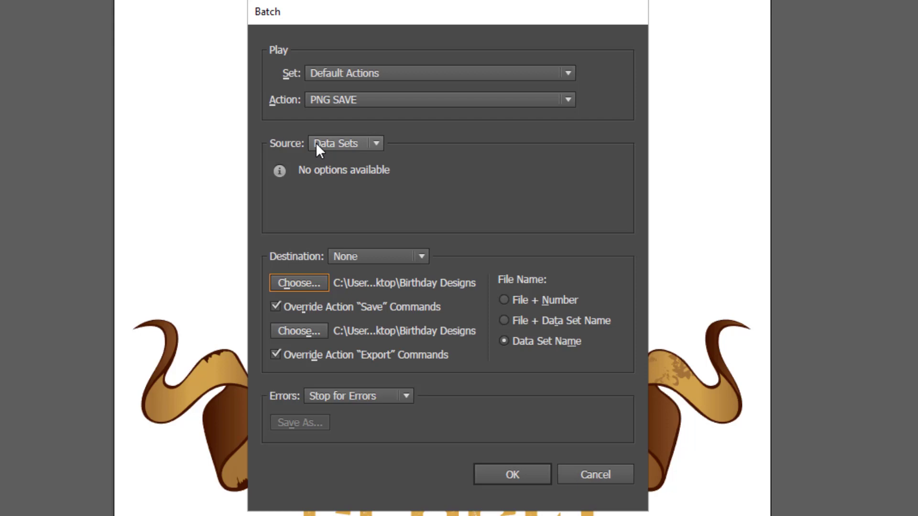
left_click(348, 142)
left_click(341, 180)
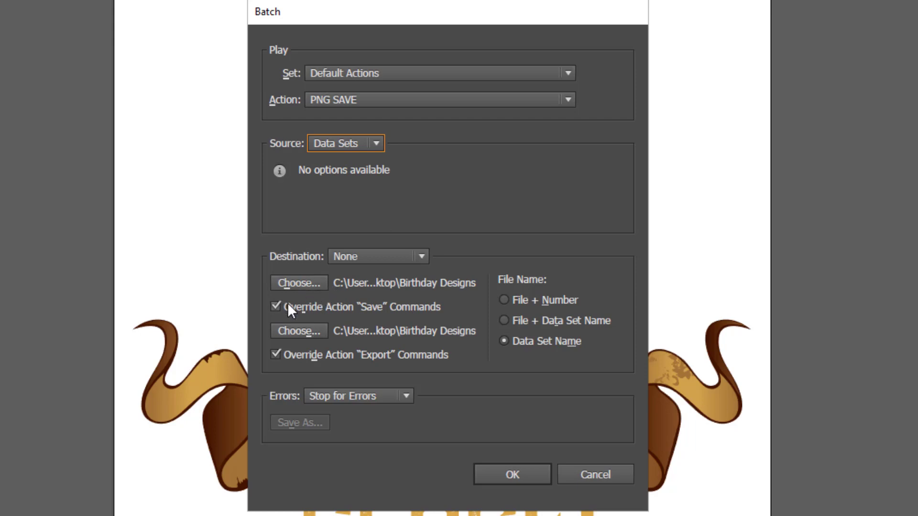
left_click(276, 307)
left_click(275, 307)
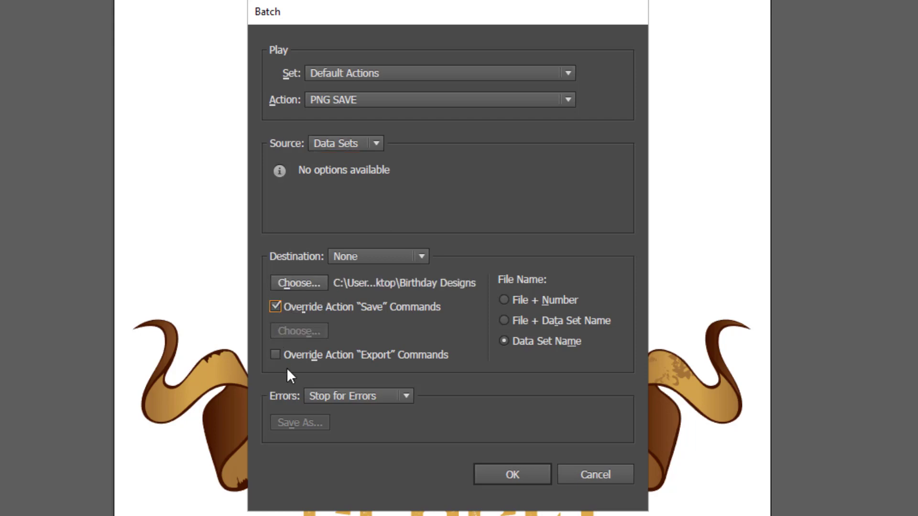
left_click(276, 355)
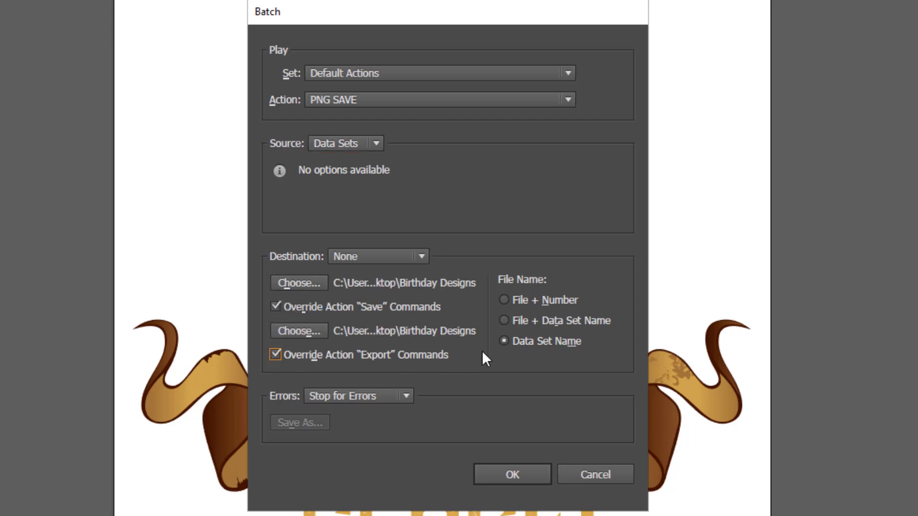
Choose Desktop\Birthday Designs as both the batch save and export destination
left_click(311, 280)
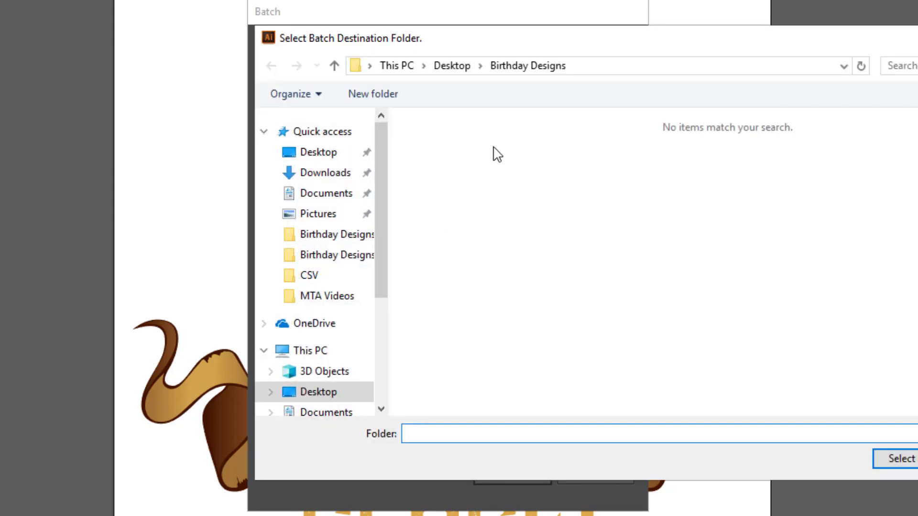
left_click(463, 72)
double_click(481, 145)
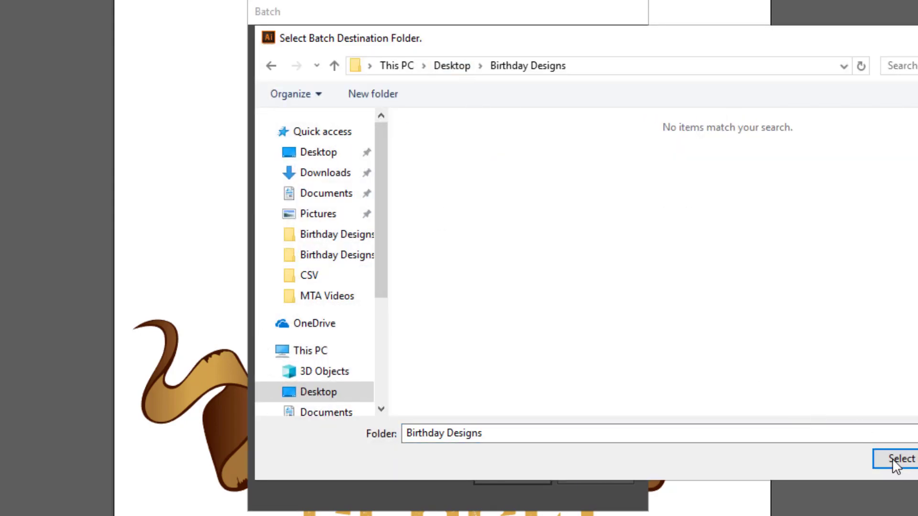
left_click(895, 461)
left_click(297, 331)
left_click(451, 65)
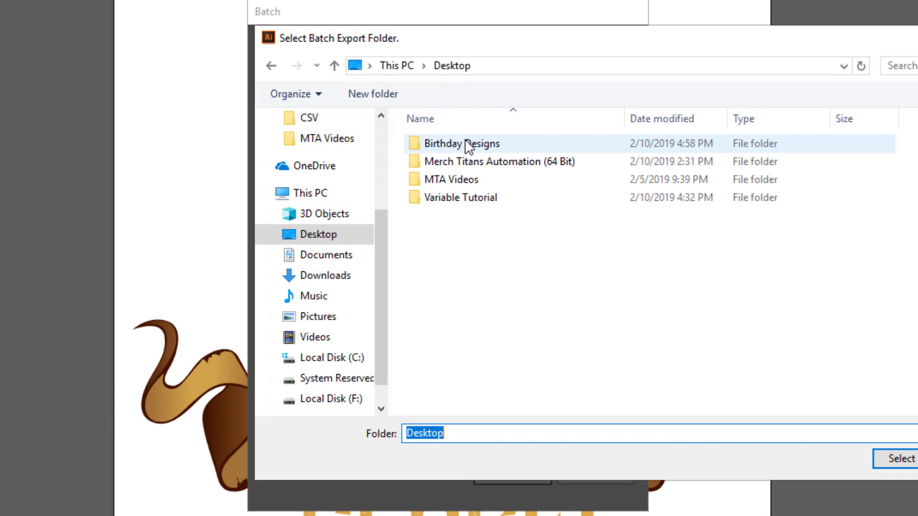
left_click(469, 144)
double_click(468, 143)
left_click(895, 459)
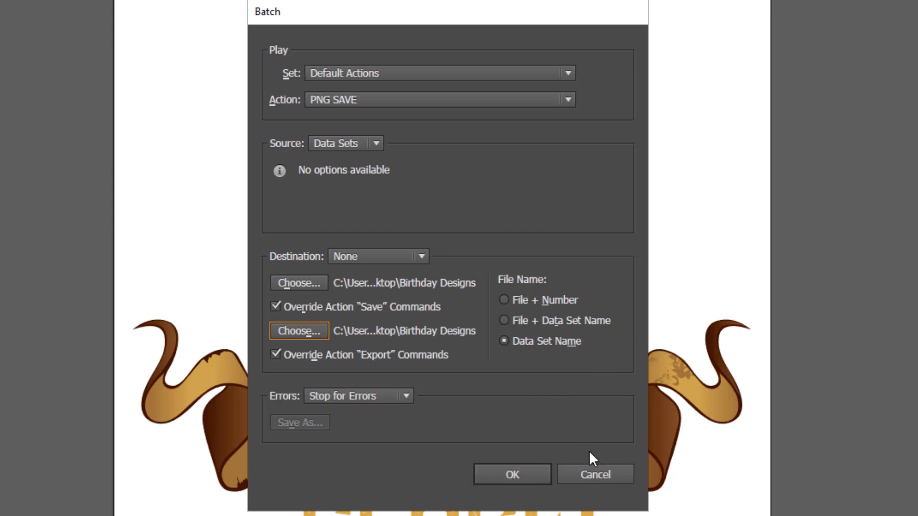
Start the Batch run of PNG SAVE over every birthday data set
left_click(528, 475)
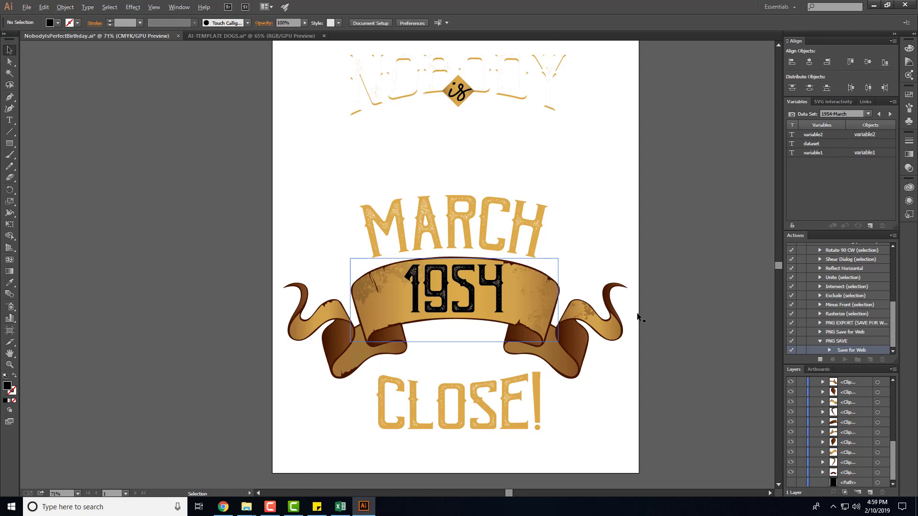
Open the Desktop's Birthday Designs folder in the File Explorer window
mouse_move(246, 506)
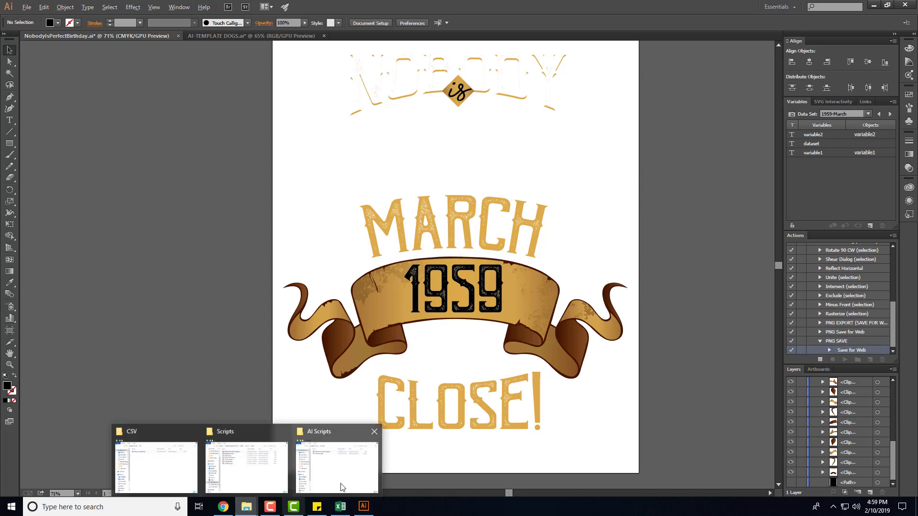
left_click(292, 486)
left_click(595, 161)
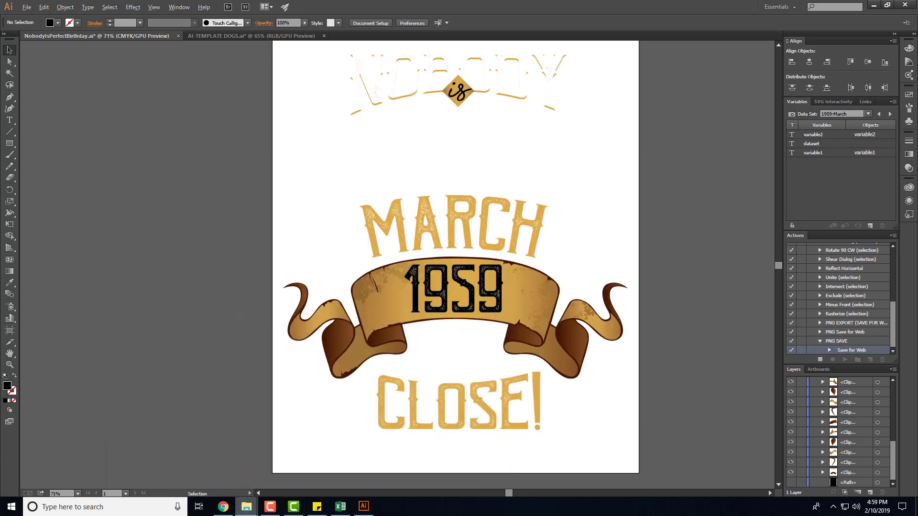
mouse_move(241, 512)
left_click(330, 462)
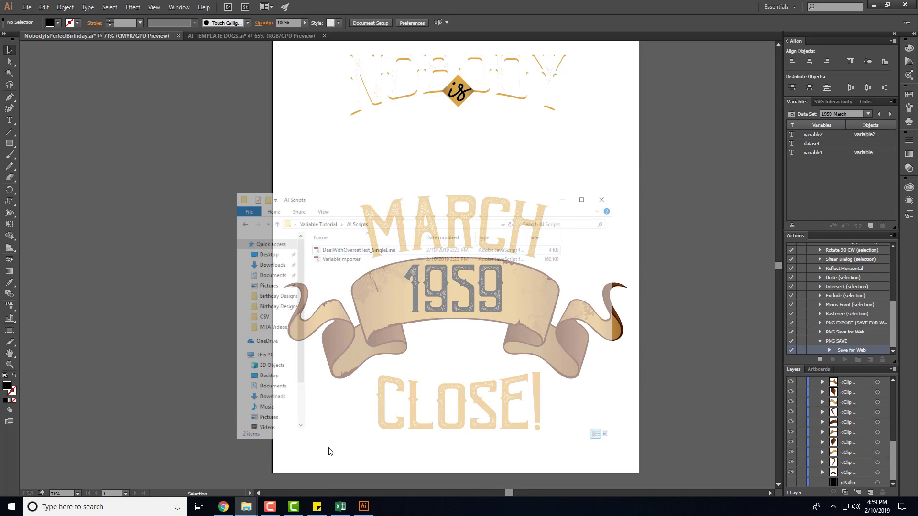
left_click(272, 221)
double_click(354, 216)
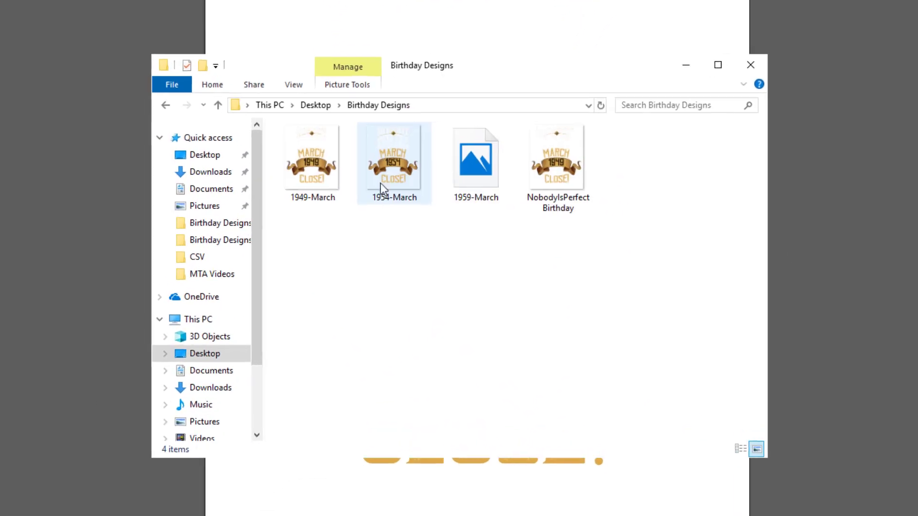
Delete the NobodyIsPerfect Birthday file, then select all 22 exported birthday PNGs
left_click(301, 194)
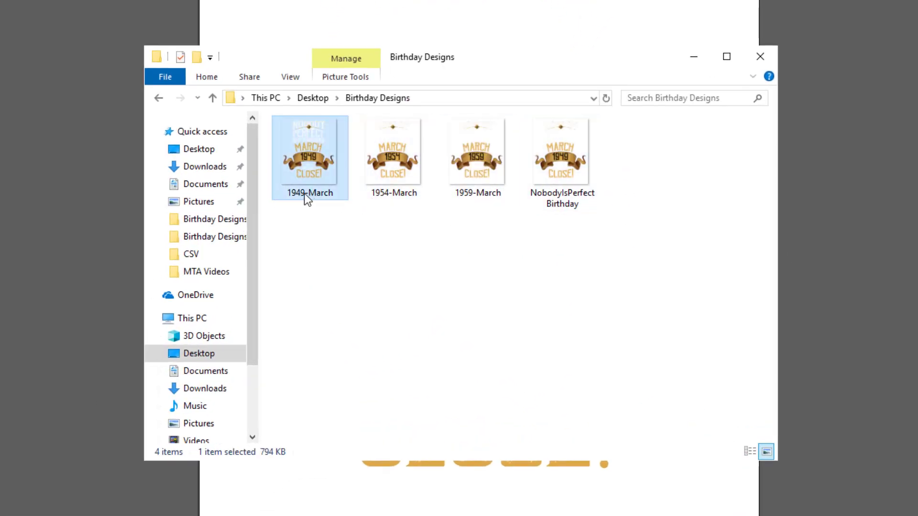
left_click(389, 198)
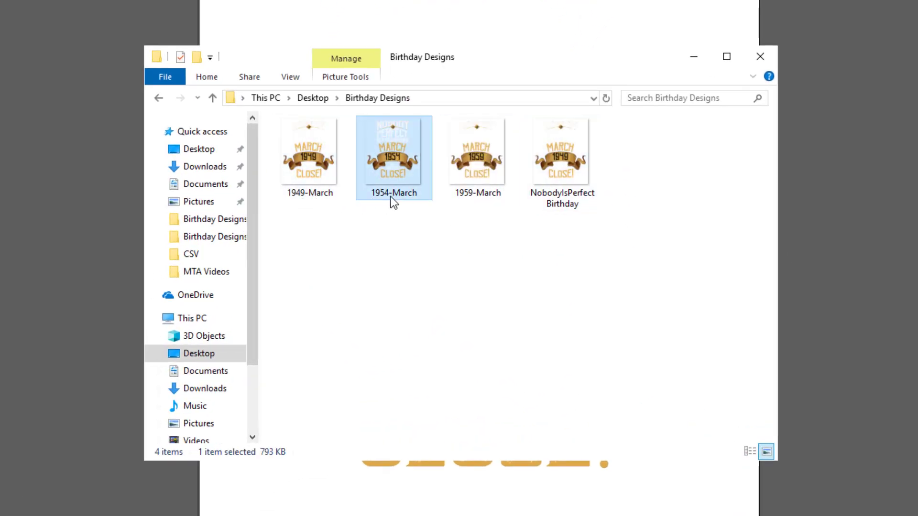
left_click(472, 197)
left_click(576, 185)
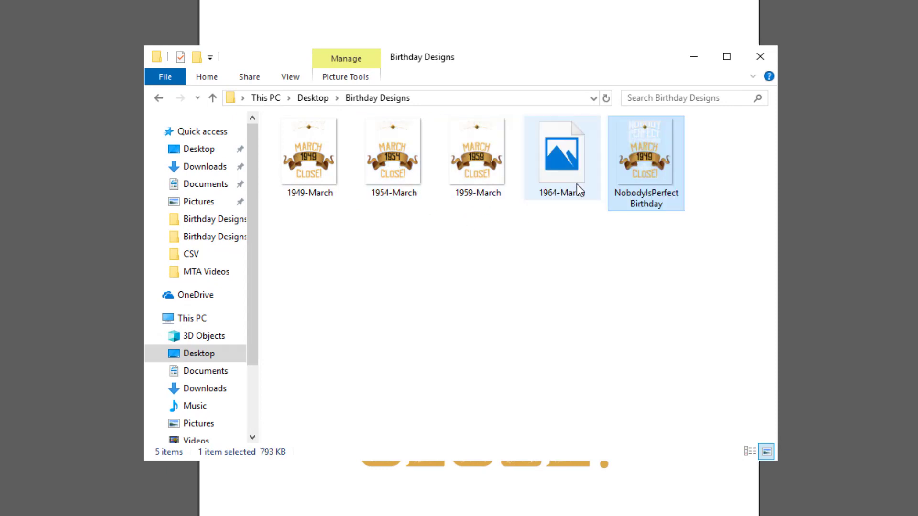
left_click(644, 159)
key("Delete")
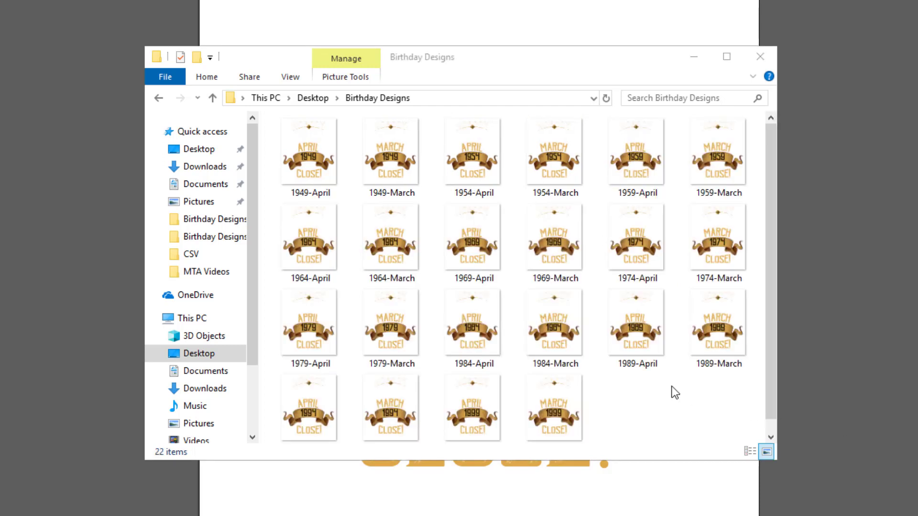
left_click(328, 159)
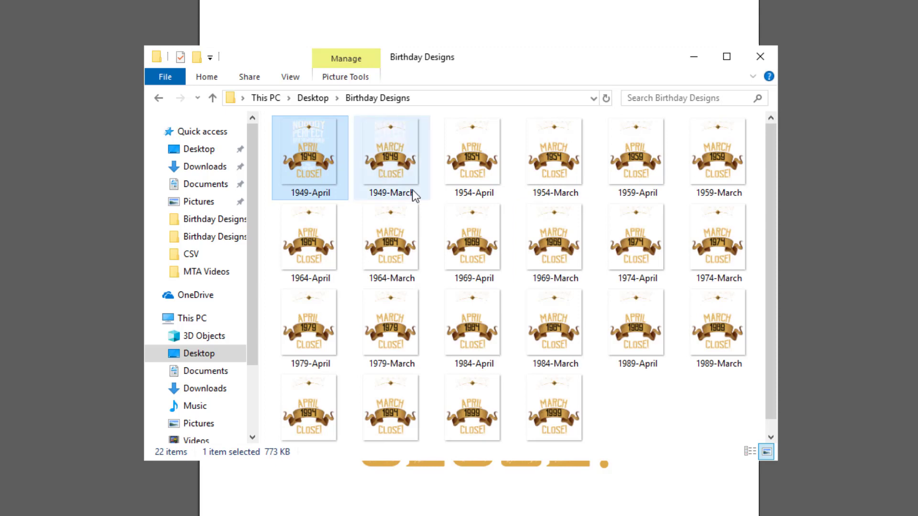
key("ctrl+a")
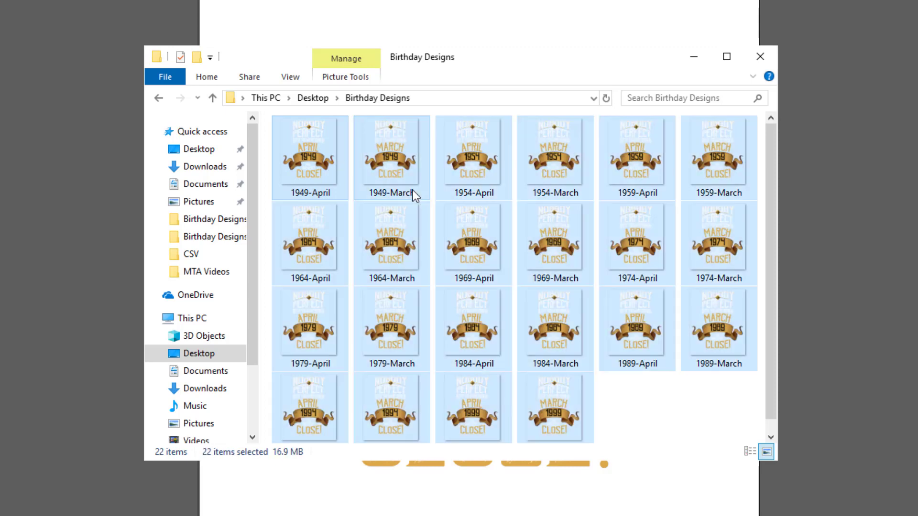
left_click(647, 425)
double_click(291, 158)
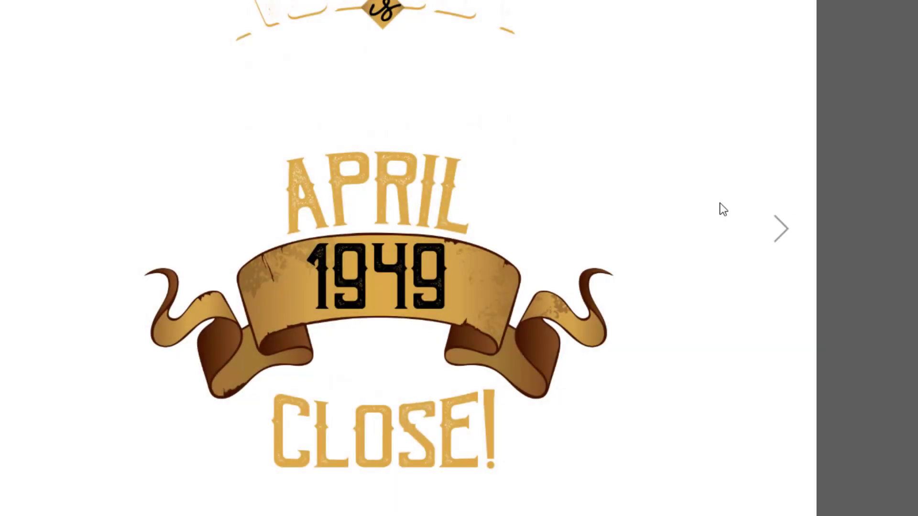
left_click(782, 228)
left_click(782, 227)
left_click(782, 227)
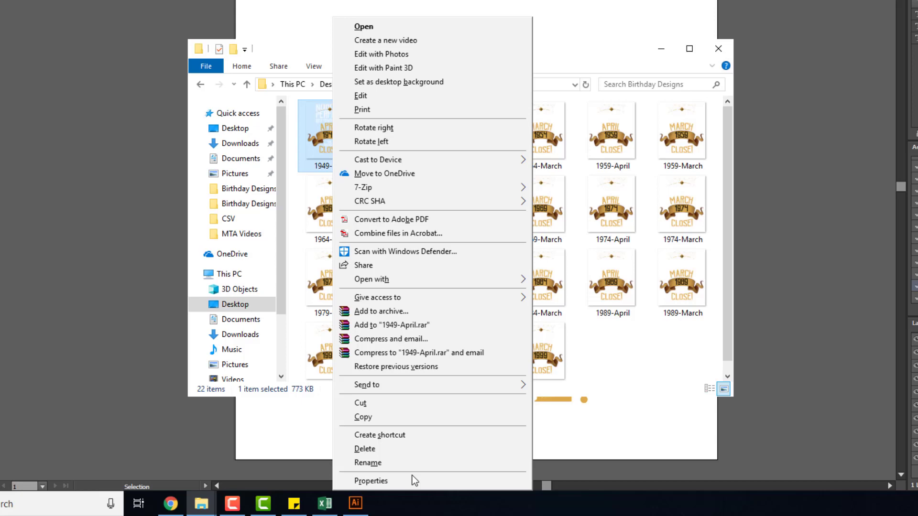
left_click(414, 480)
left_click(416, 164)
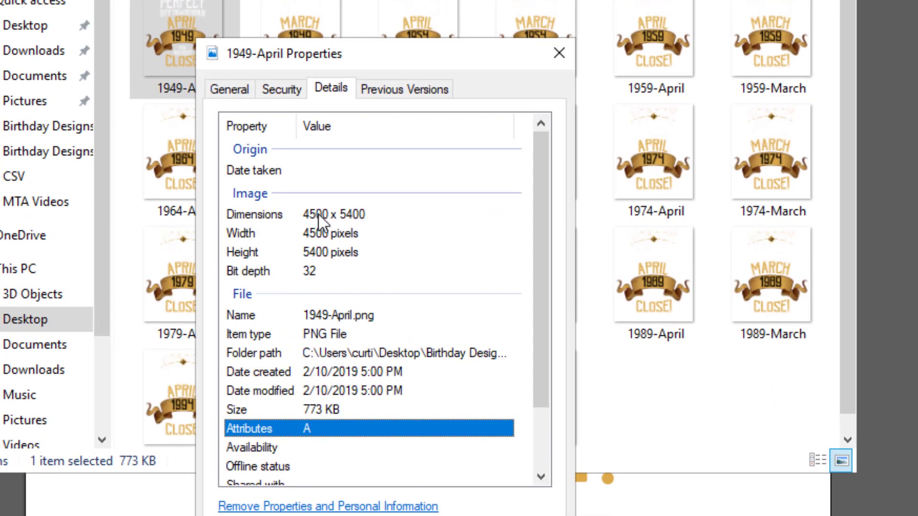
left_click(560, 51)
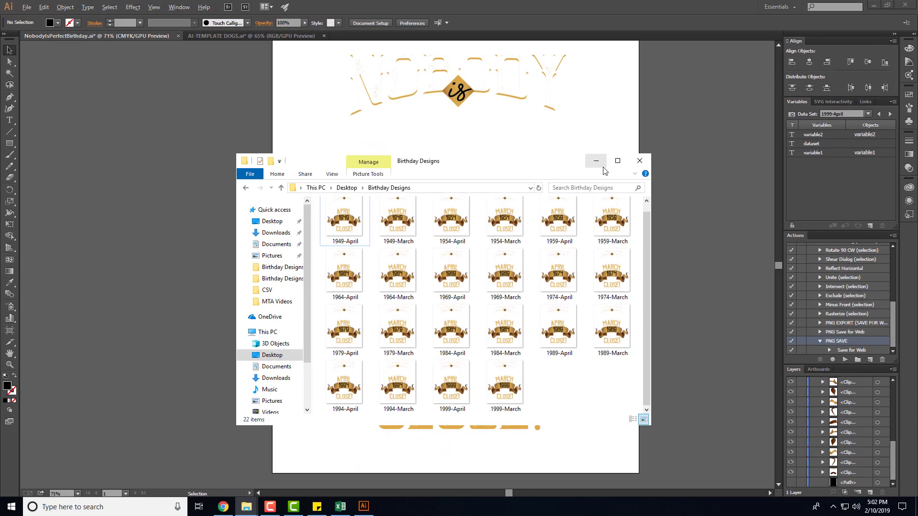
Switch to the AI-TEMPLATE DOGS document and centre the BEAGLES text on the artboard
left_click(596, 161)
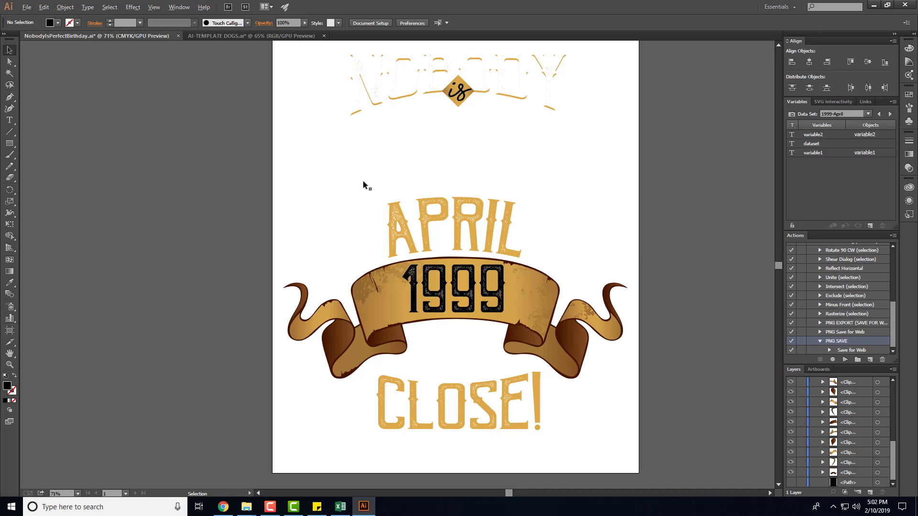
left_click(239, 36)
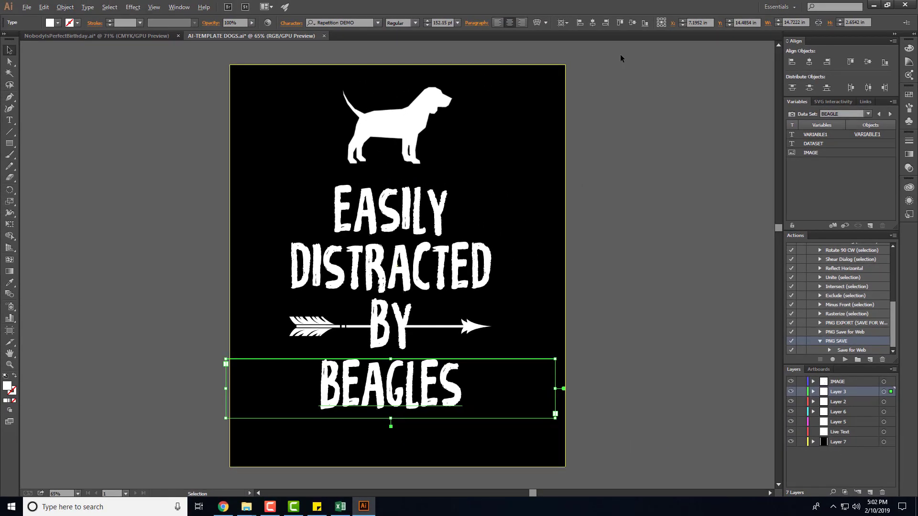
left_click(592, 24)
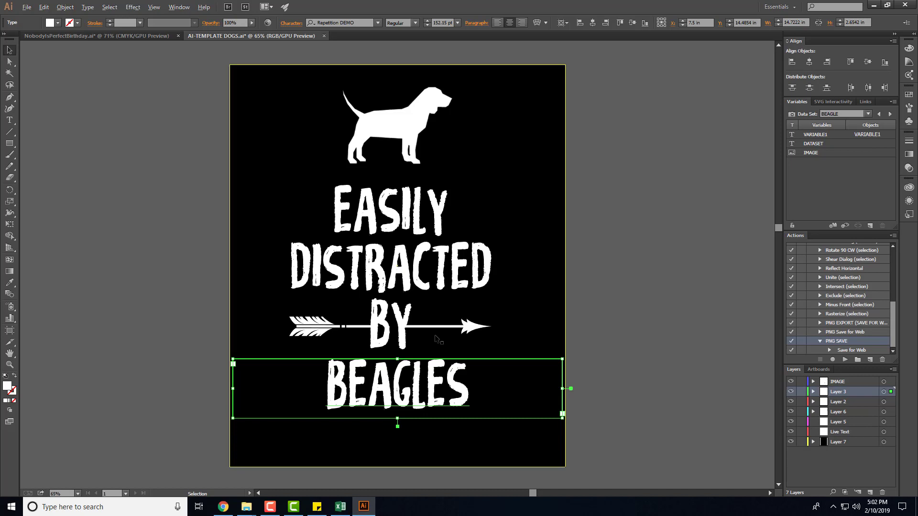
left_click(397, 129)
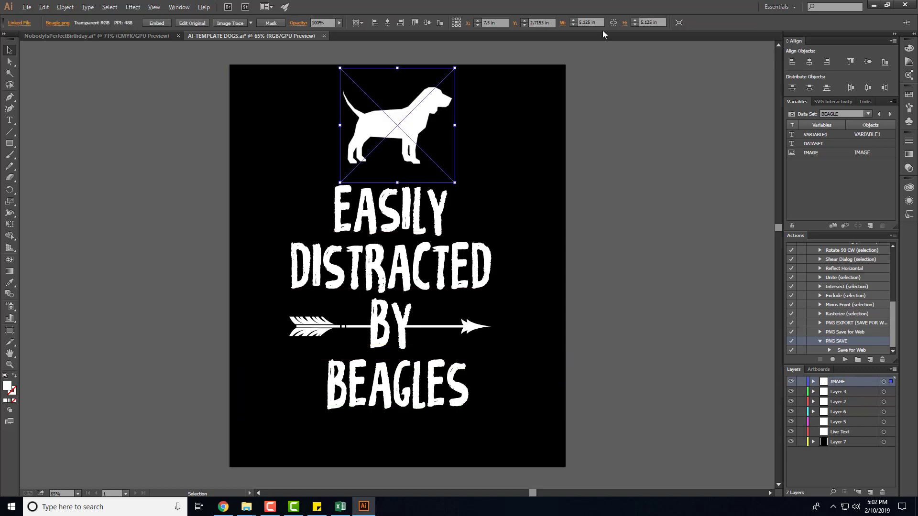
left_click(632, 188)
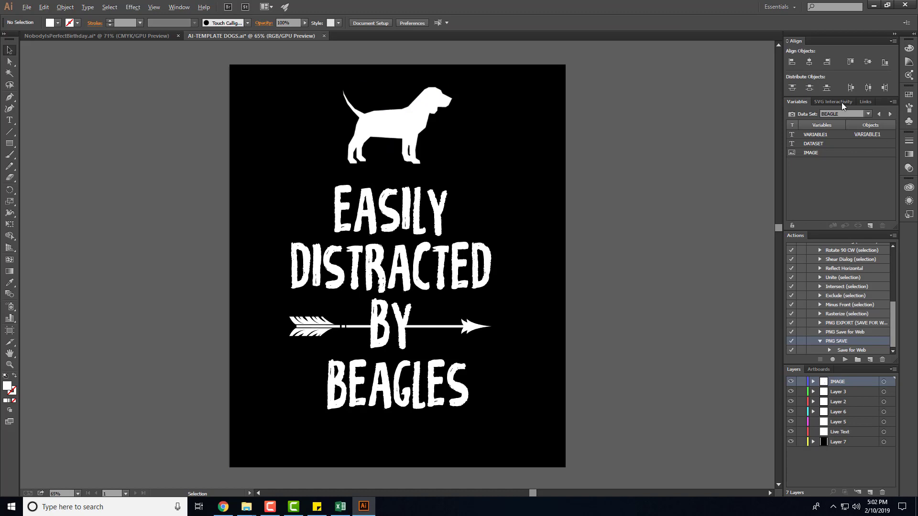
Step through the breed data sets to German Shepherd and select its cut-off breed text
left_click(889, 114)
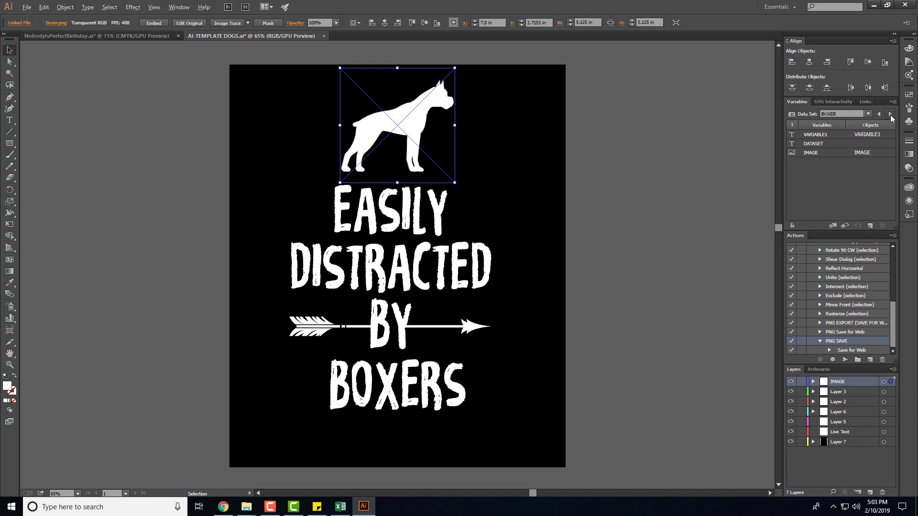
left_click(889, 114)
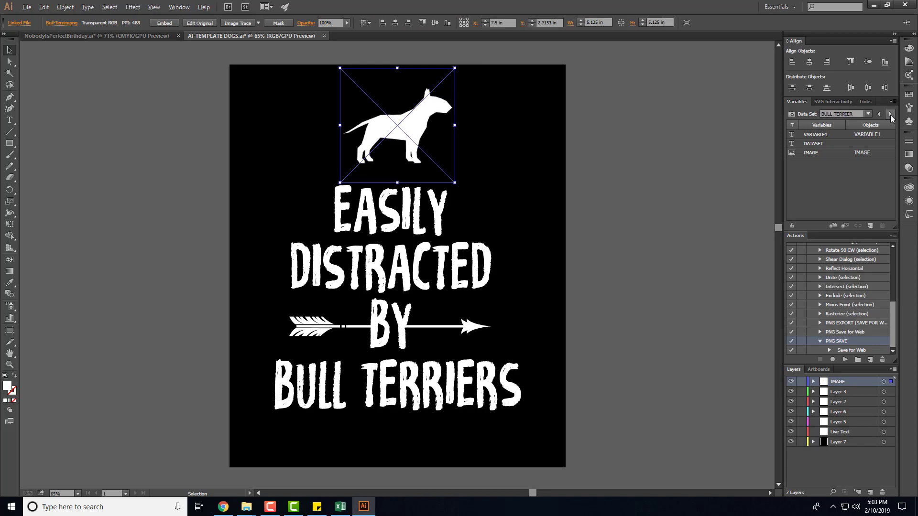
left_click(890, 114)
left_click(890, 115)
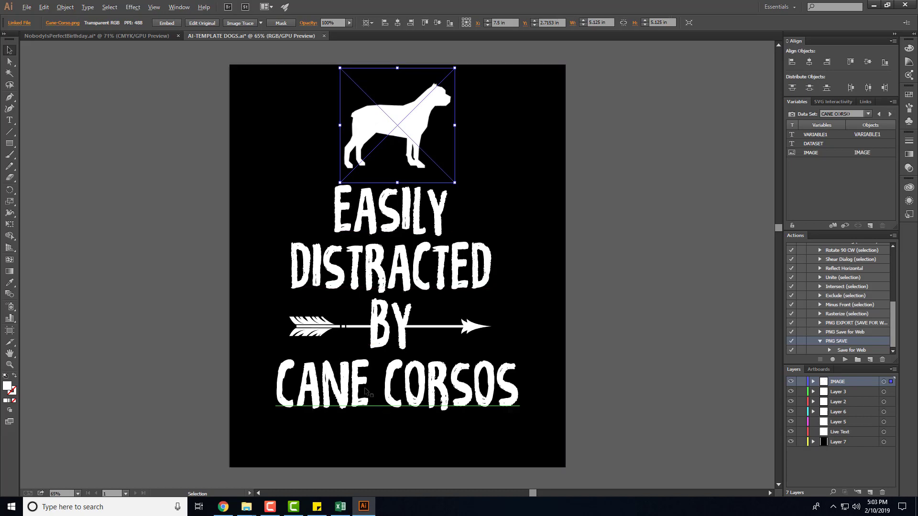
left_click(890, 114)
left_click(889, 114)
left_click(889, 114)
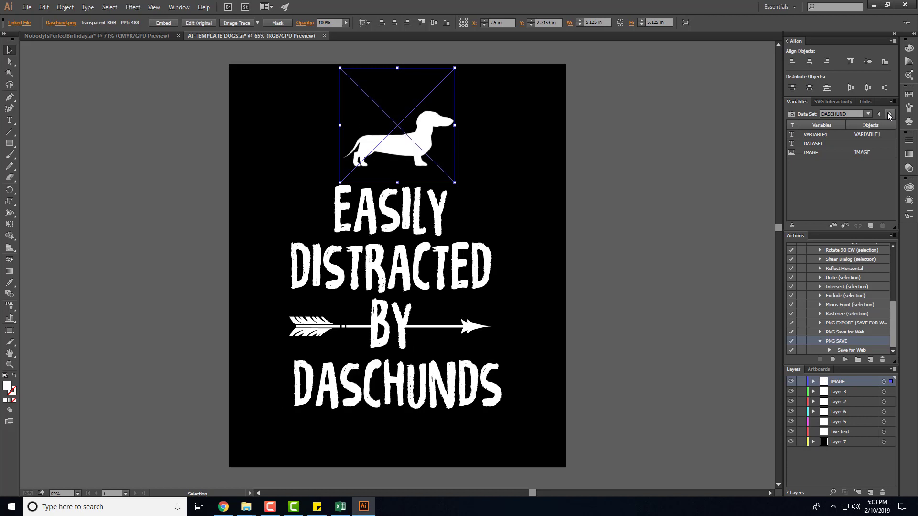
left_click(890, 114)
left_click(890, 114)
left_click(889, 114)
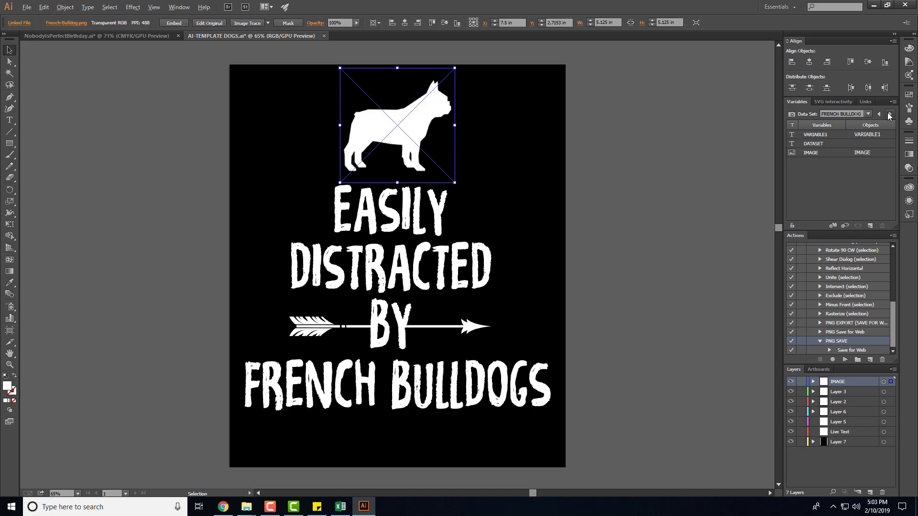
left_click(890, 115)
left_click(889, 114)
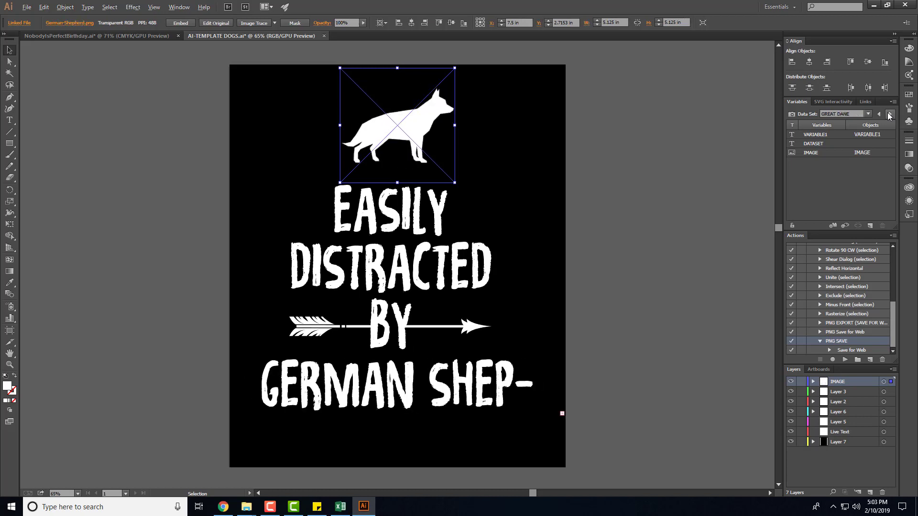
left_click(878, 117)
left_click(487, 392)
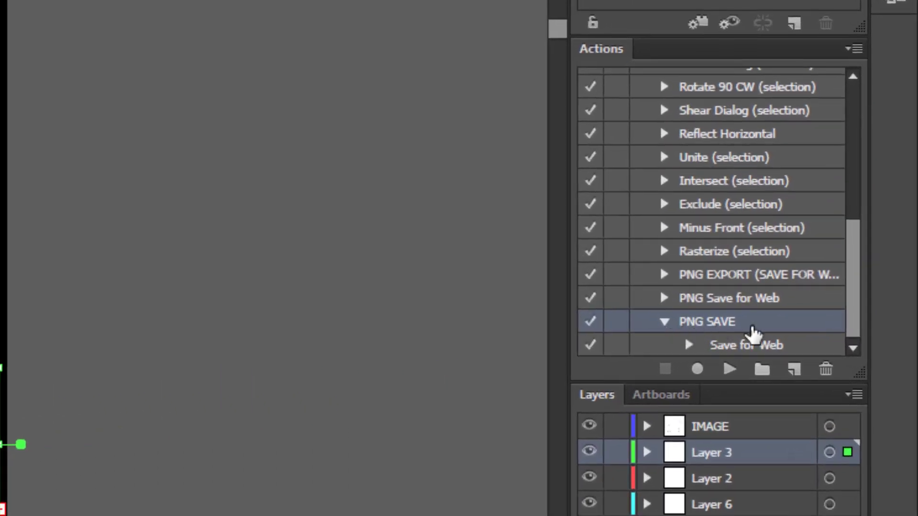
Insert a DealWithOversetText_SingleLine menu item into the PNG SAVE action
left_click(732, 343)
left_click(724, 331)
left_click(854, 49)
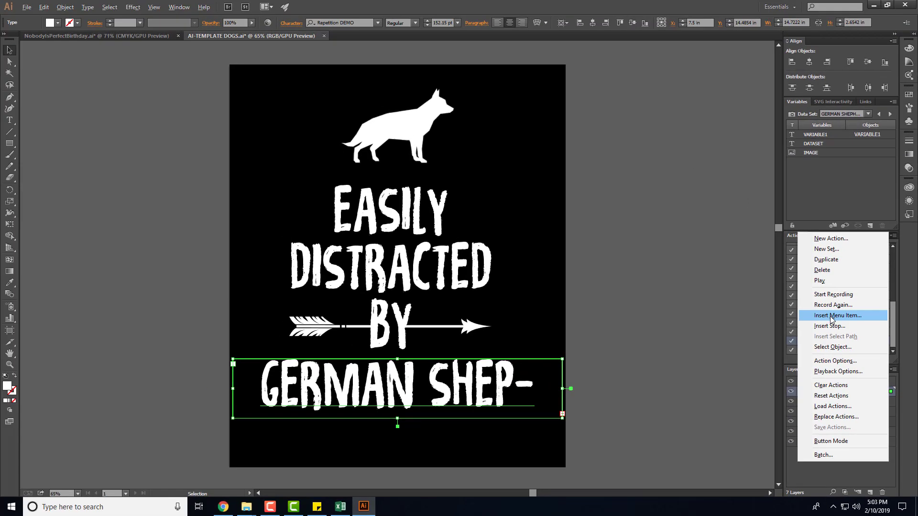
left_click(789, 293)
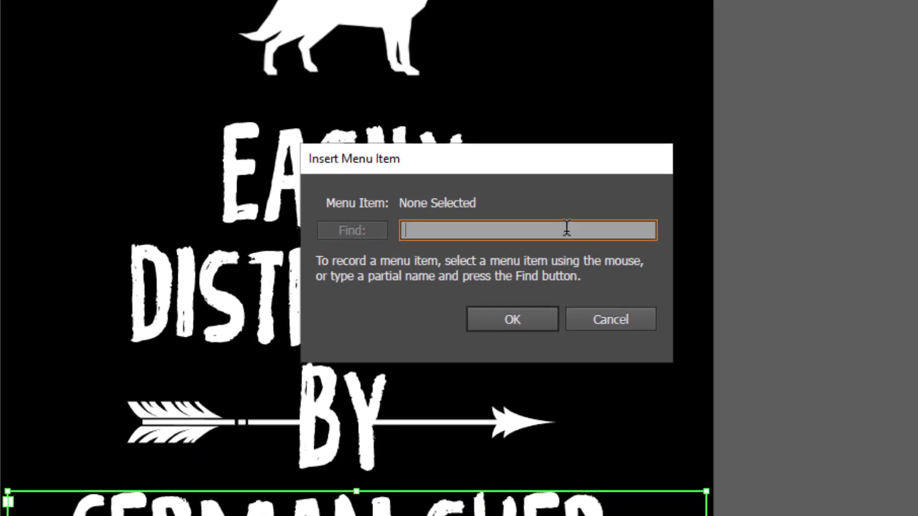
type("Dealwith")
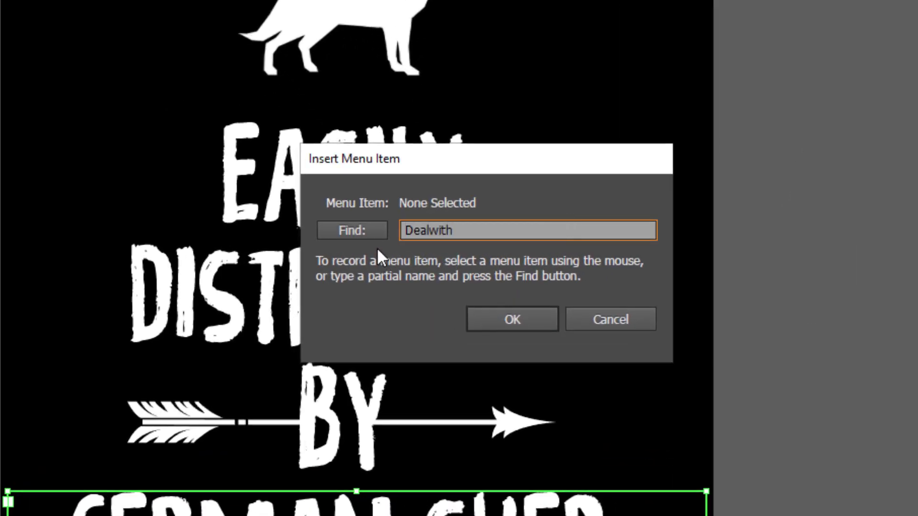
left_click(352, 230)
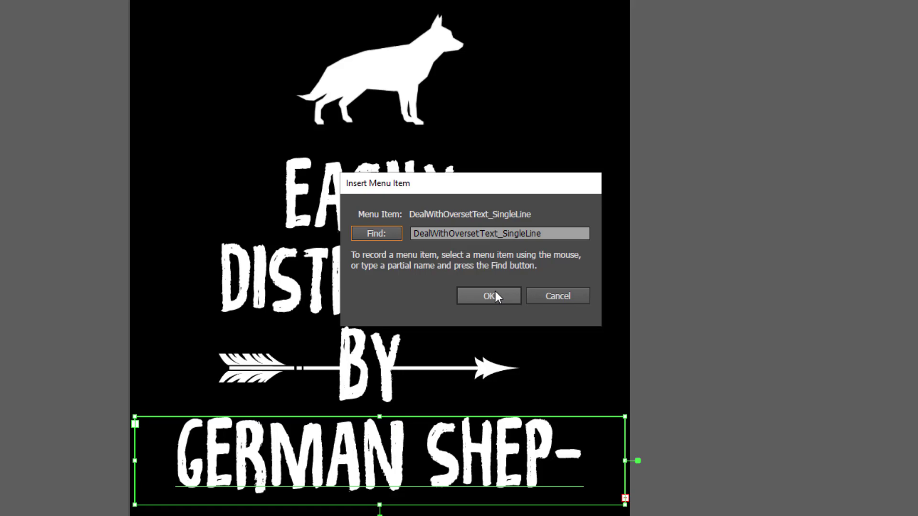
left_click(512, 319)
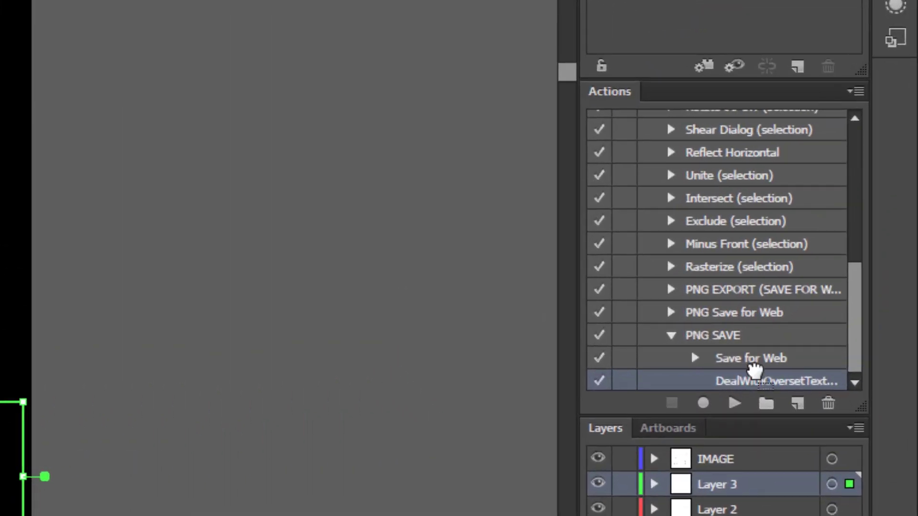
Move the DealWithOversetText_SingleLine step above the Save for Web step
left_click_drag(755, 366, 705, 362)
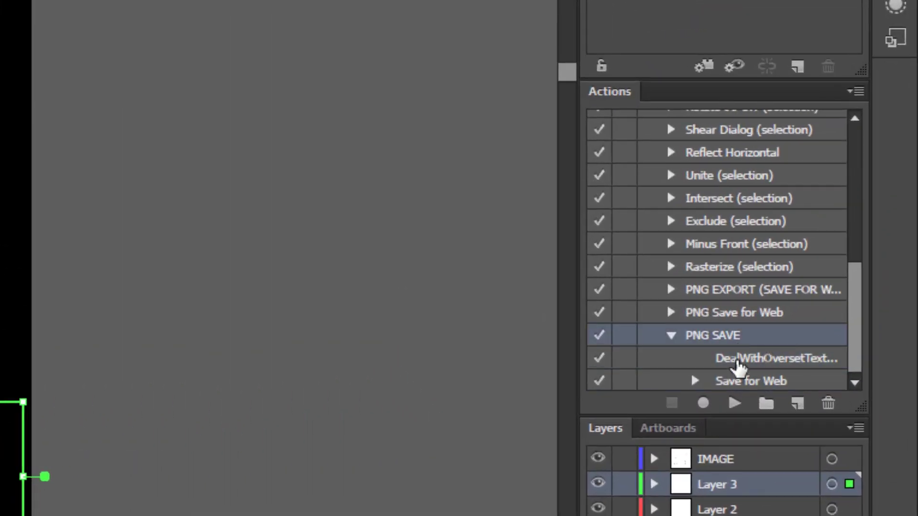
left_click(725, 337)
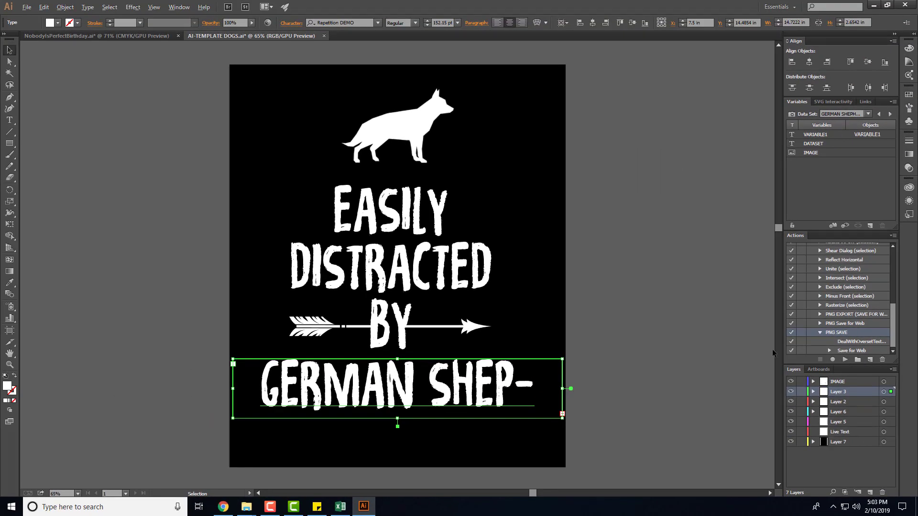
scroll(772, 348, "down", 2)
scroll(690, 342, "up", 1)
Batch-run PNG SAVE over all data sets, with Desktop as both the save and export folder
left_click(652, 316)
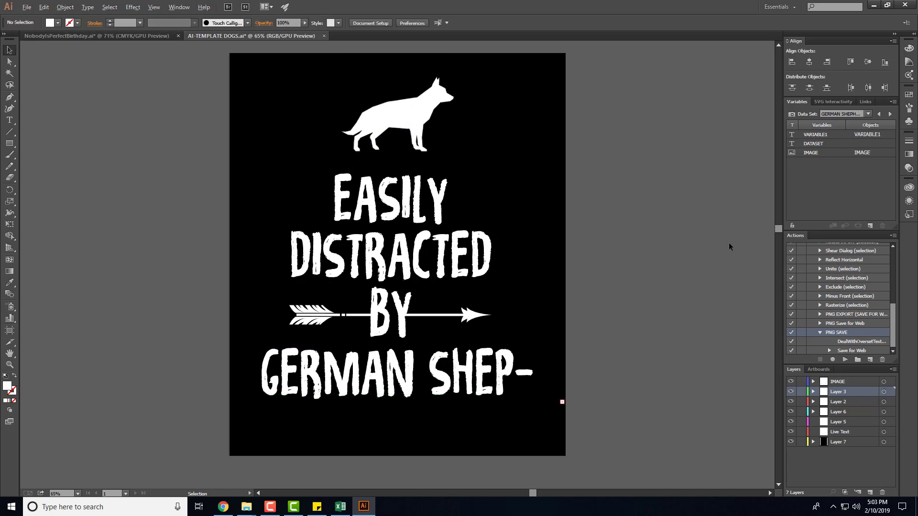
left_click(892, 236)
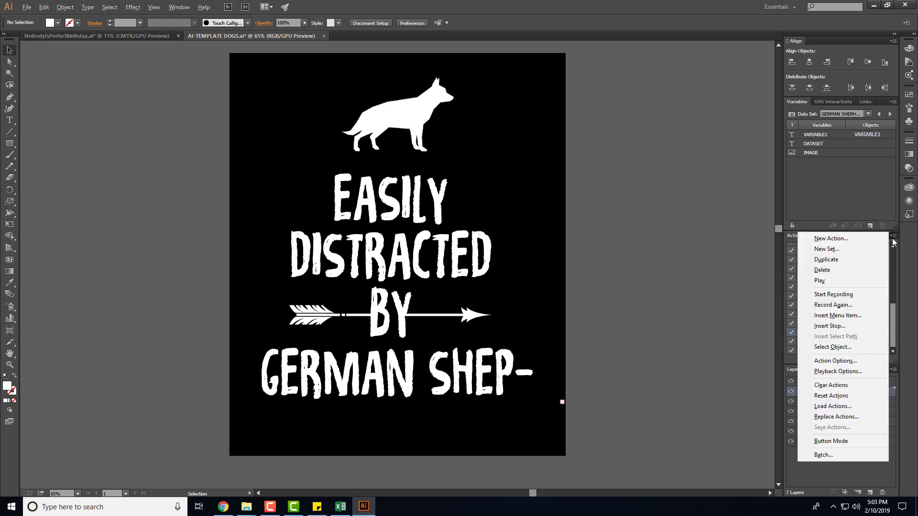
left_click(832, 442)
left_click(388, 264)
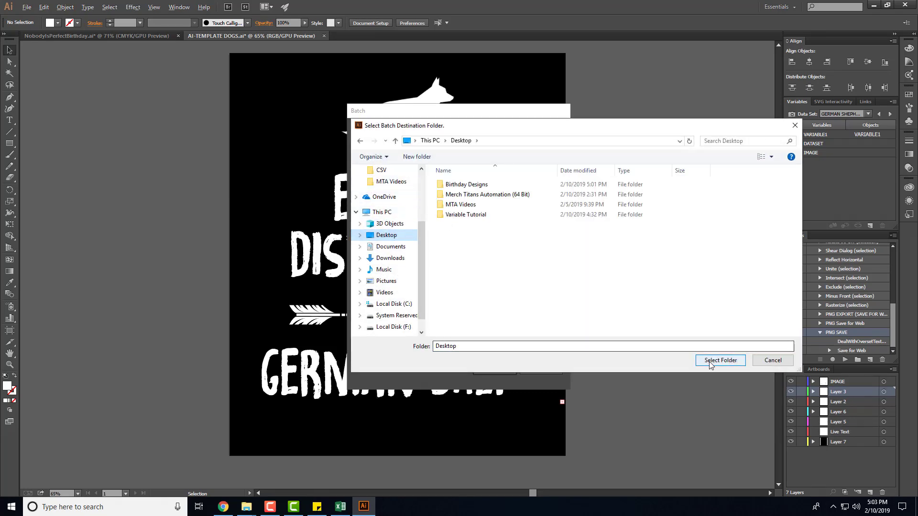
left_click(715, 360)
left_click(369, 289)
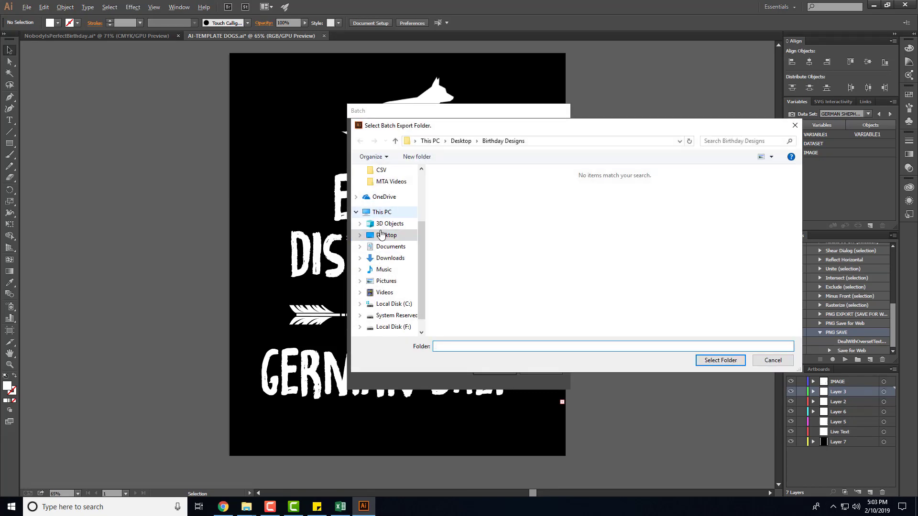
left_click(386, 235)
left_click(718, 363)
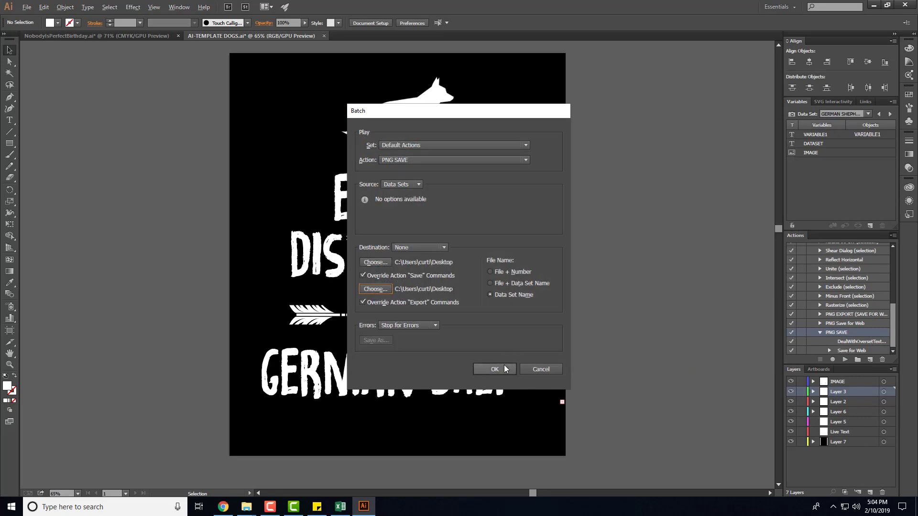
left_click(482, 369)
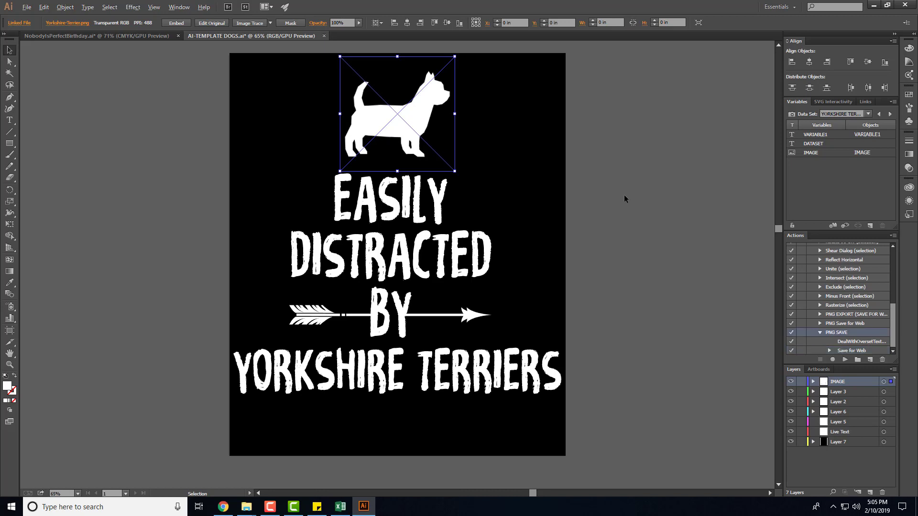
View the exported dog-breed PNGs one by one in Photos, then close the viewer
left_click(873, 5)
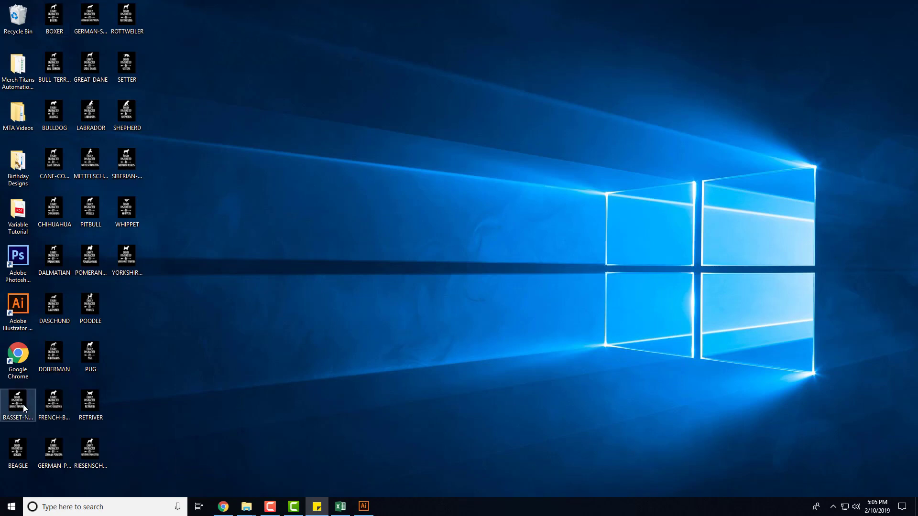
double_click(23, 405)
left_click(662, 280)
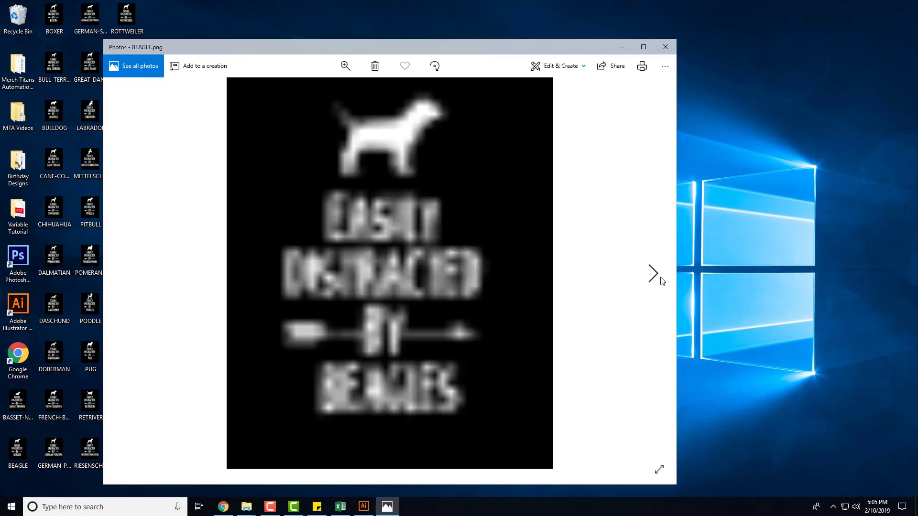
left_click(661, 280)
left_click(661, 280)
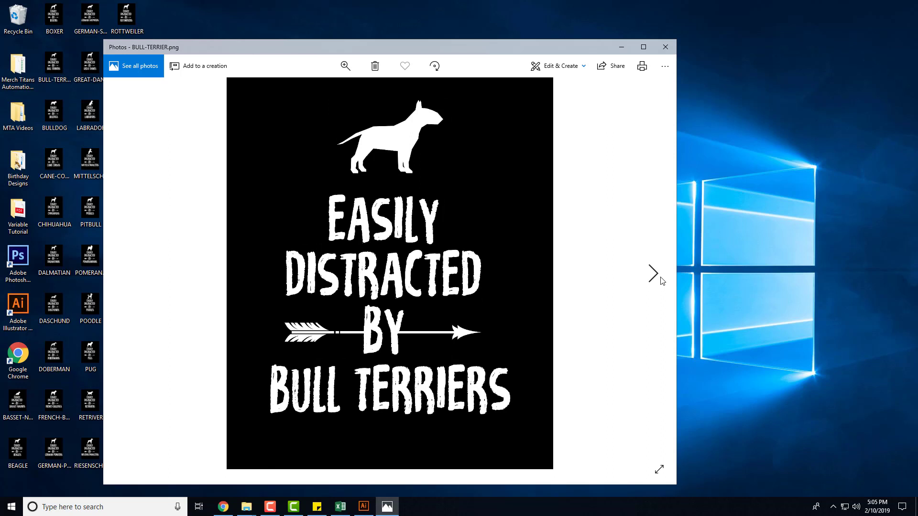
left_click(661, 280)
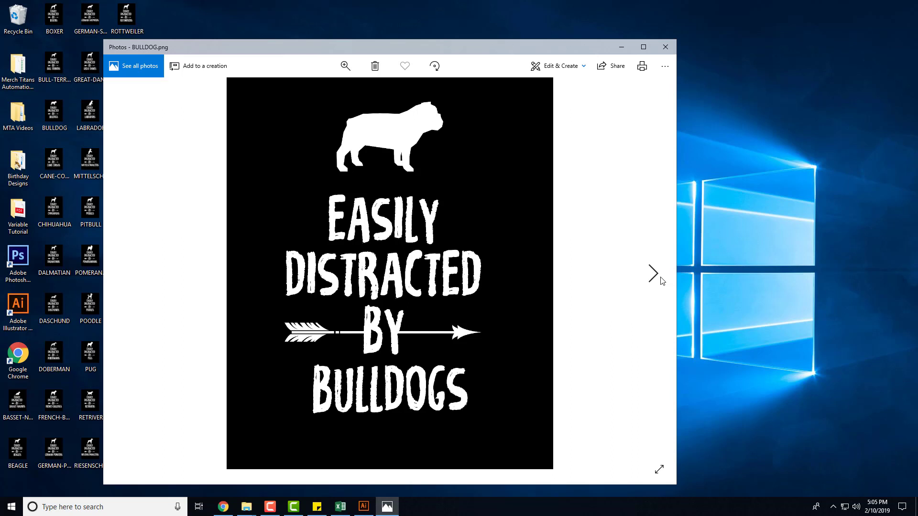
left_click(661, 280)
left_click(661, 280)
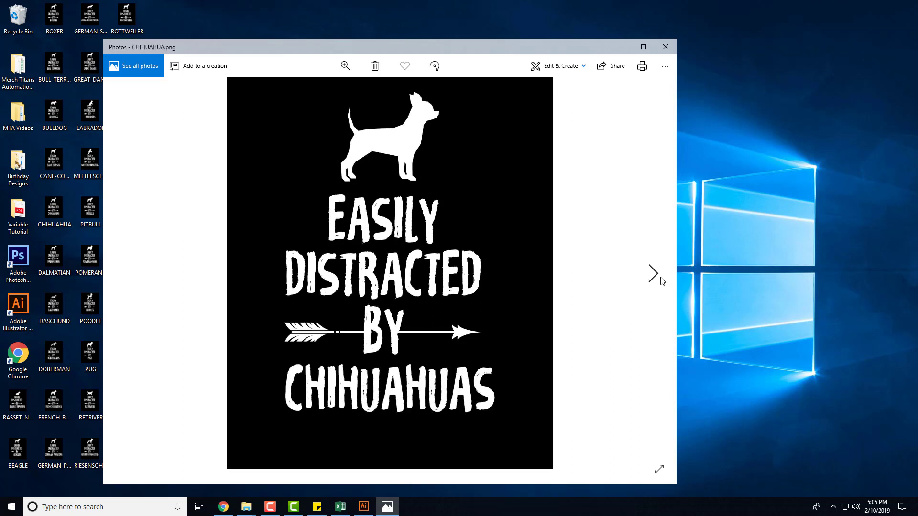
left_click(661, 280)
left_click(661, 280)
left_click(661, 281)
left_click(661, 280)
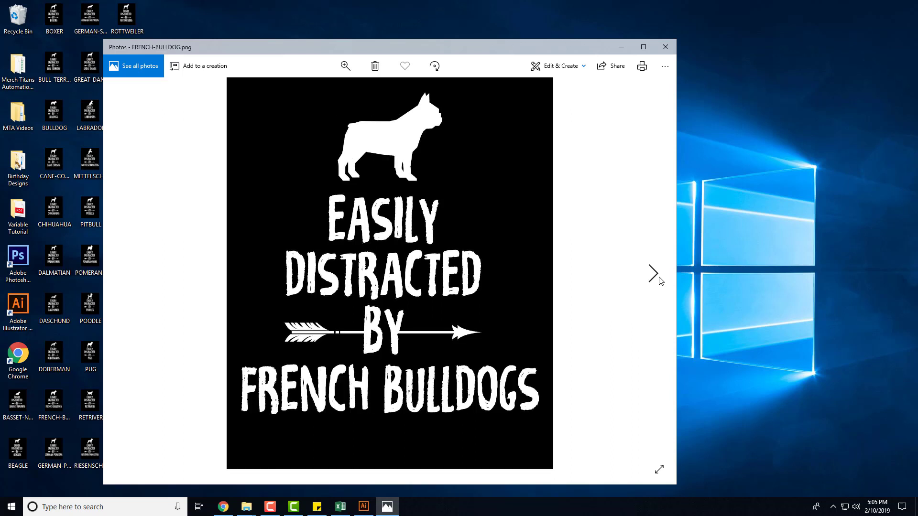
left_click(661, 280)
left_click(661, 280)
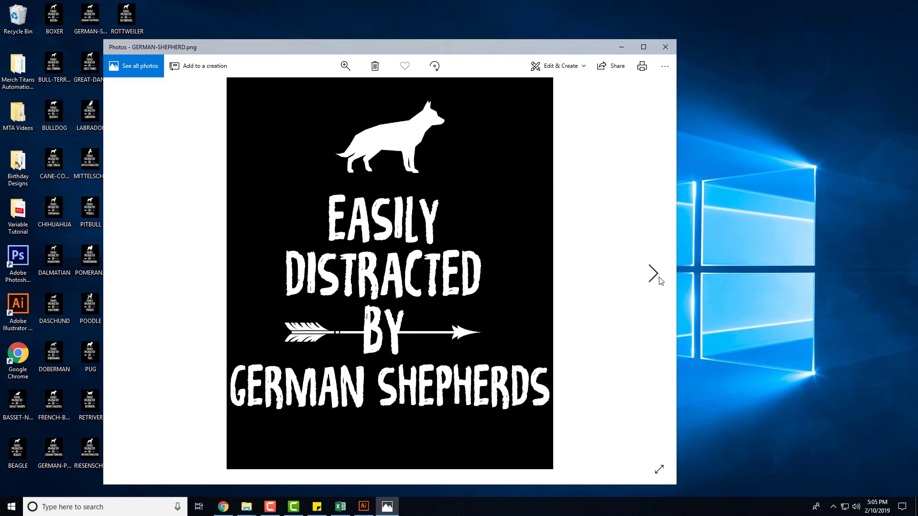
left_click(661, 280)
left_click(660, 280)
left_click(661, 280)
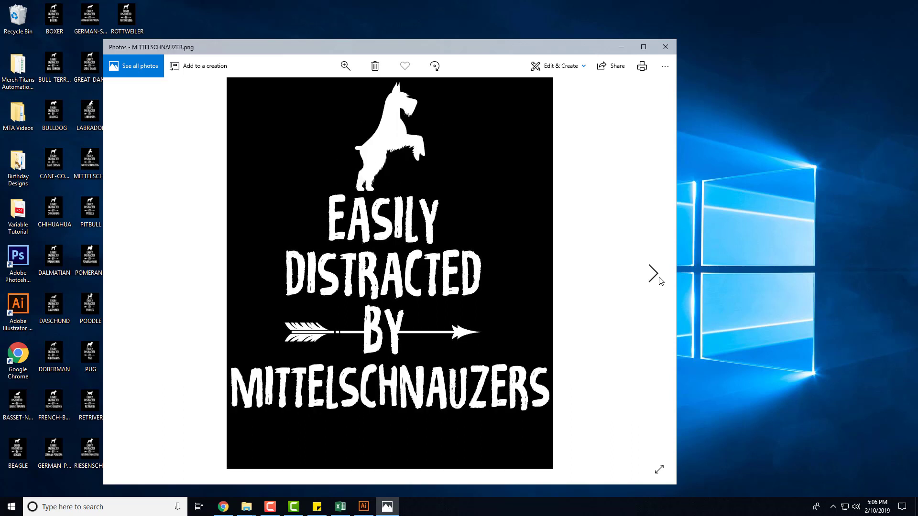
left_click(661, 280)
left_click(660, 280)
left_click(661, 281)
left_click(660, 280)
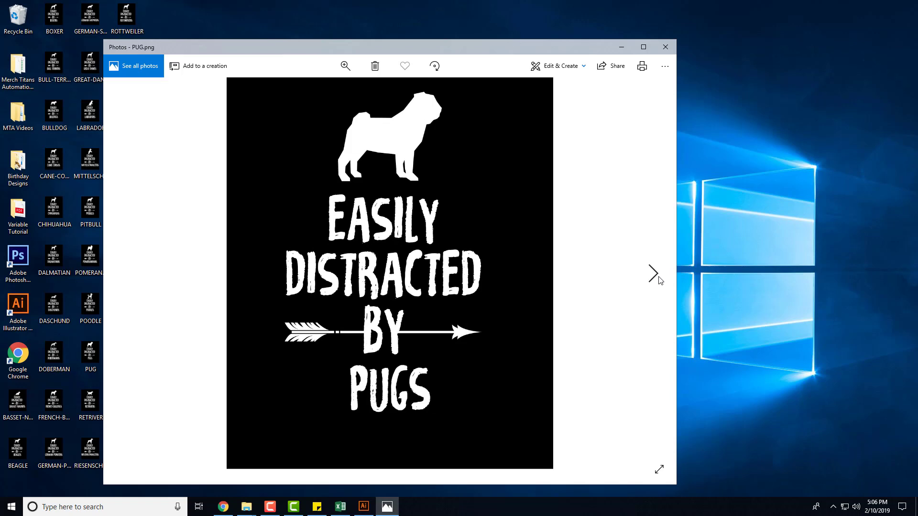
left_click(660, 280)
left_click(665, 47)
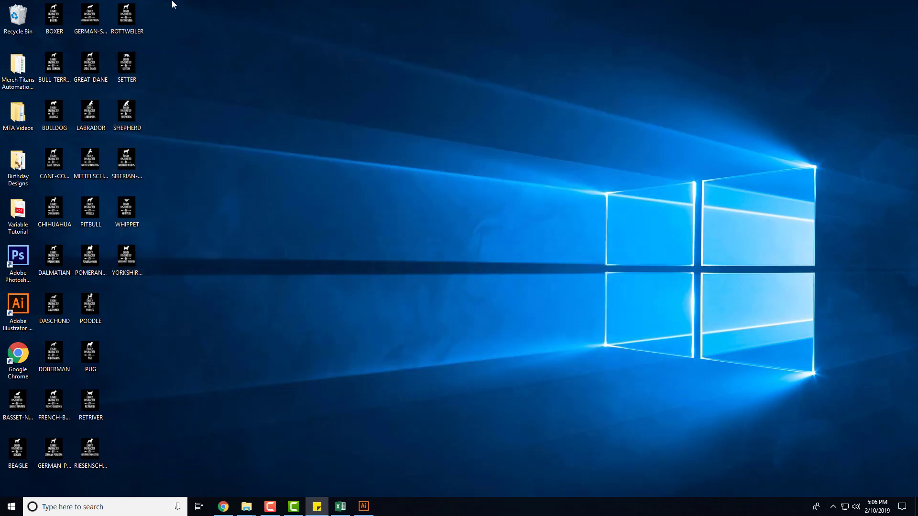
Delete all exported dog-breed PNGs from the desktop and return to Illustrator
left_click_drag(173, 3, 5, 401)
key("Delete")
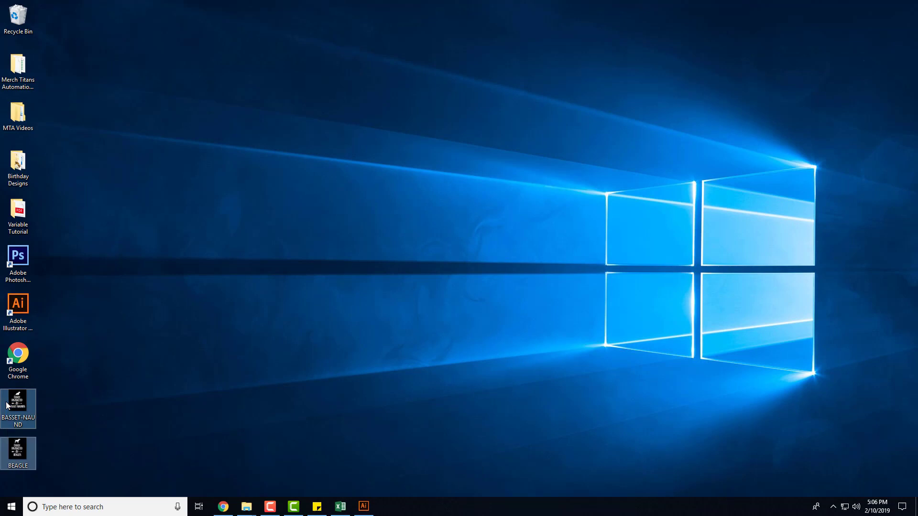
key("Delete")
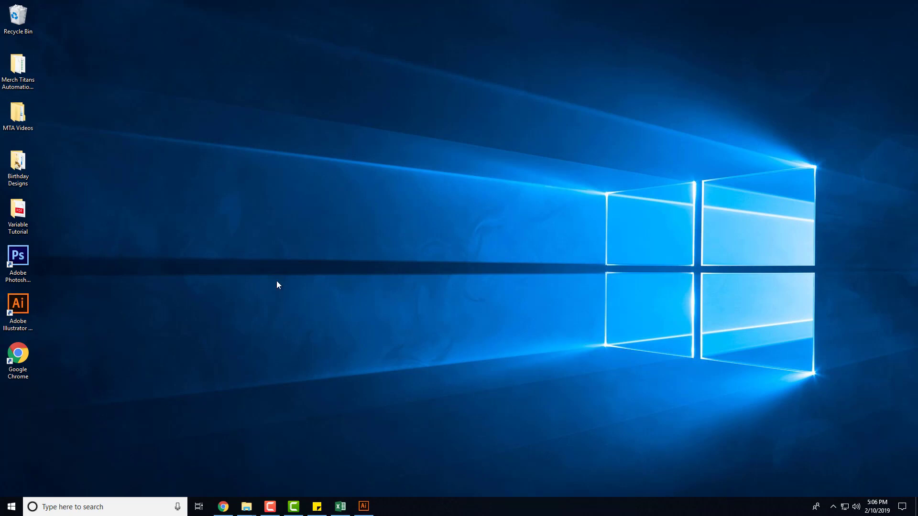
left_click(364, 507)
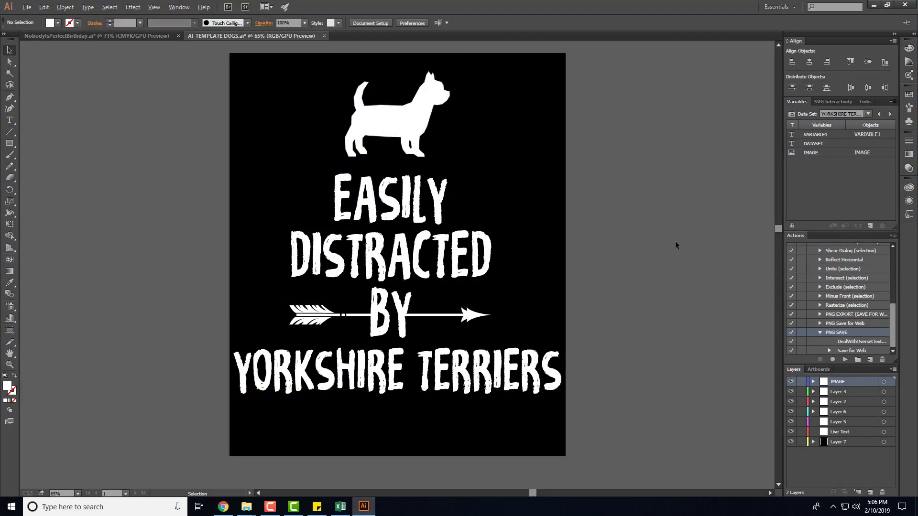